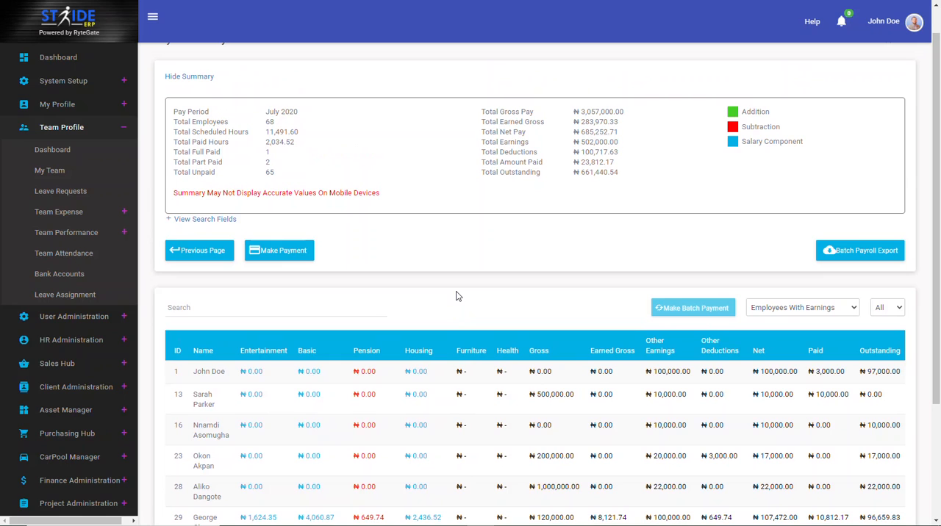
{"action": "scroll", "coordinate": [456, 297], "scroll_direction": "up", "scroll_amount": 1}
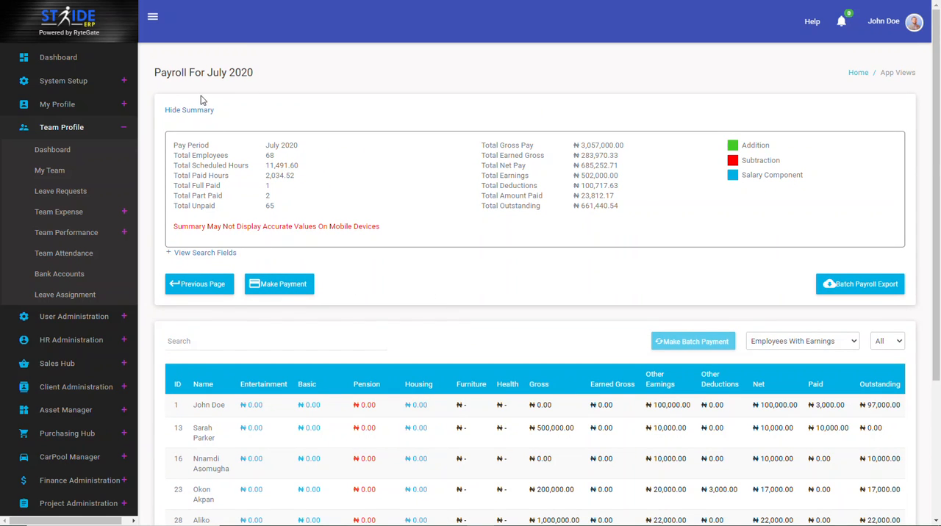
{"action": "scroll", "coordinate": [249, 130], "scroll_direction": "down", "scroll_amount": 3}
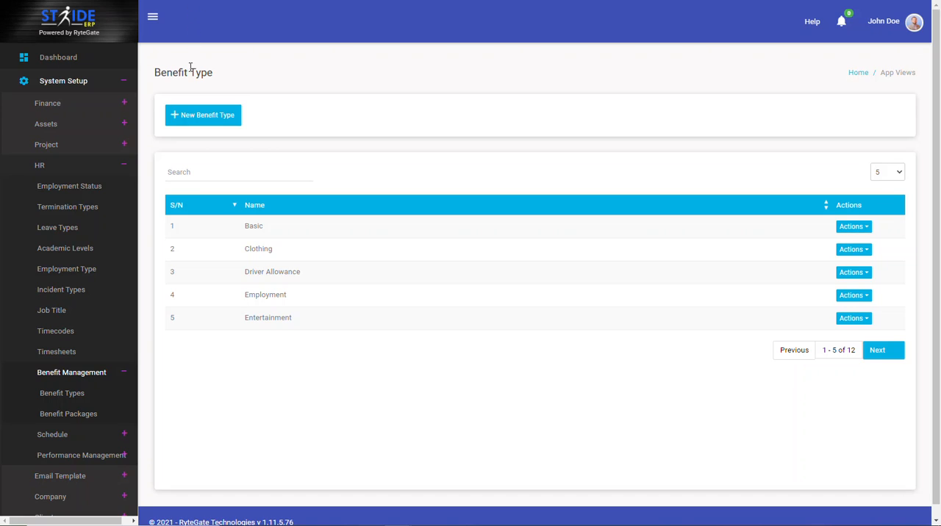
Open the Benefit Types list in the HR benefit management setup and view the blank new benefit type form without saving
{"action": "left_click", "coordinate": [76, 81]}
{"action": "left_click", "coordinate": [78, 81]}
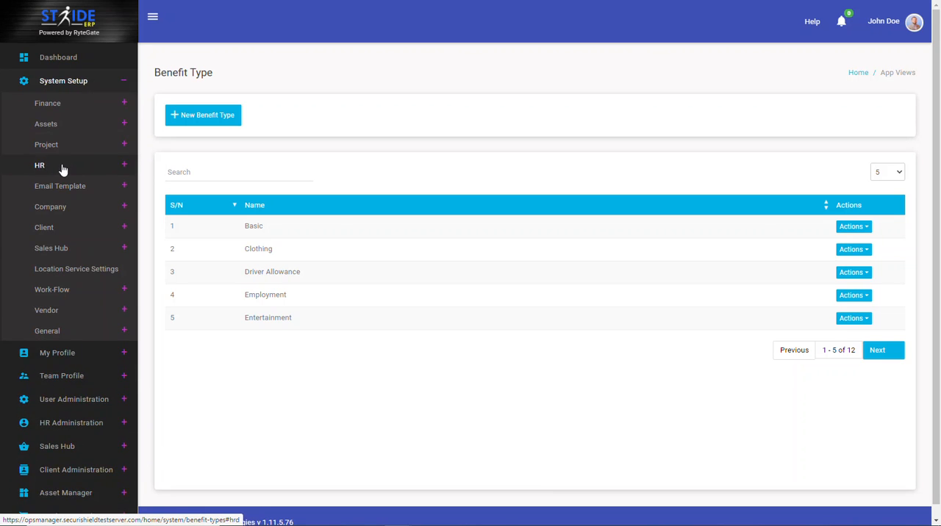
{"action": "left_click", "coordinate": [62, 166]}
{"action": "left_click", "coordinate": [72, 373]}
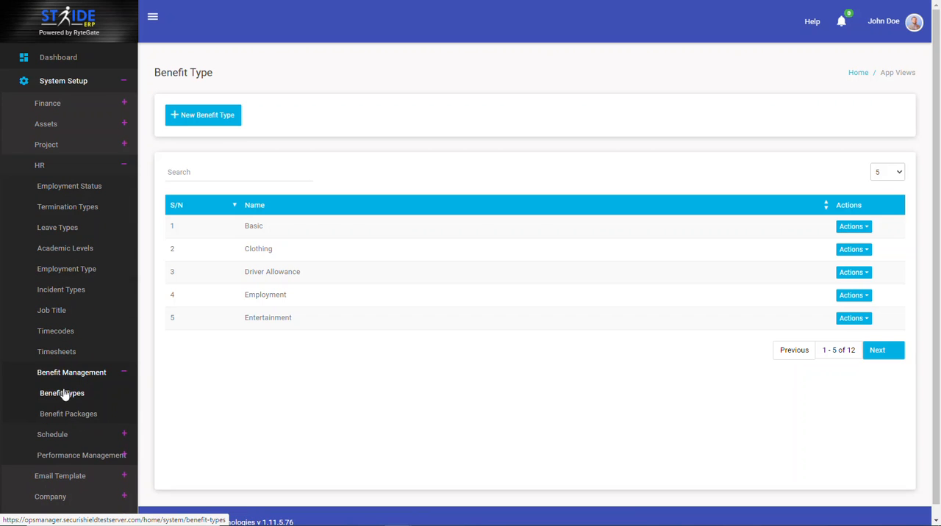
{"action": "left_click", "coordinate": [68, 400]}
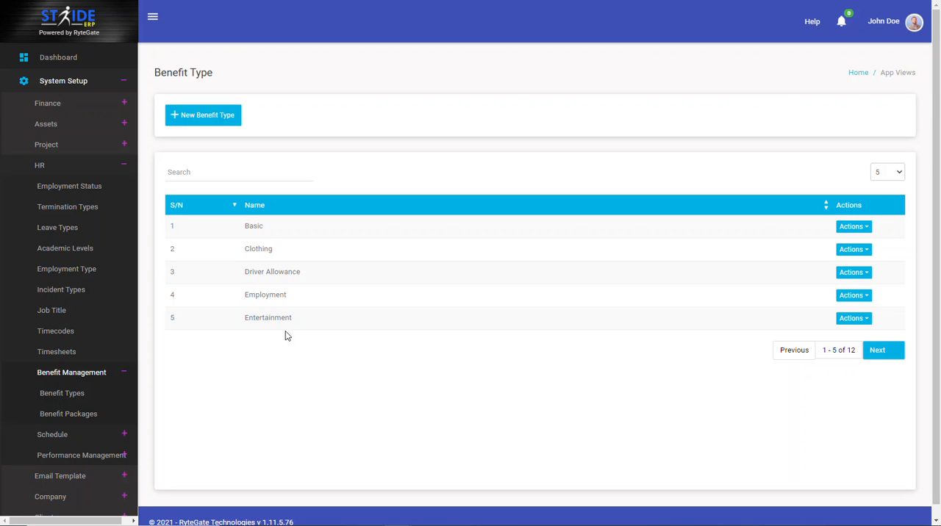
{"action": "left_click", "coordinate": [214, 121]}
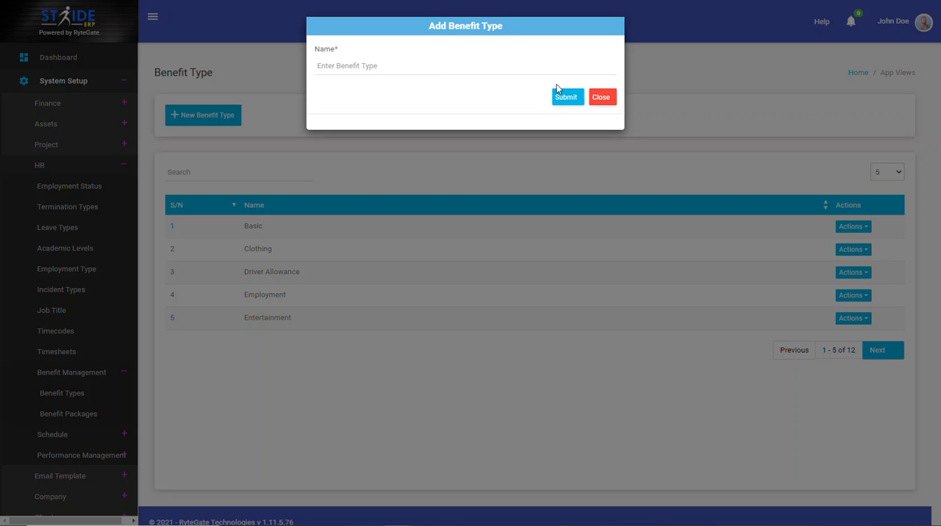
{"action": "left_click", "coordinate": [601, 97]}
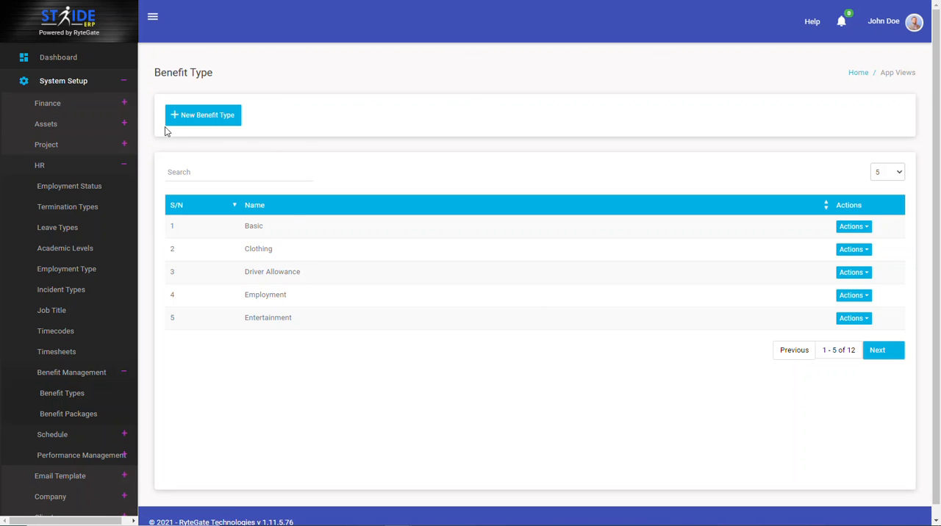
Open the Benefit Packages list in the HR benefit management section of the system setup
{"action": "left_click", "coordinate": [83, 87]}
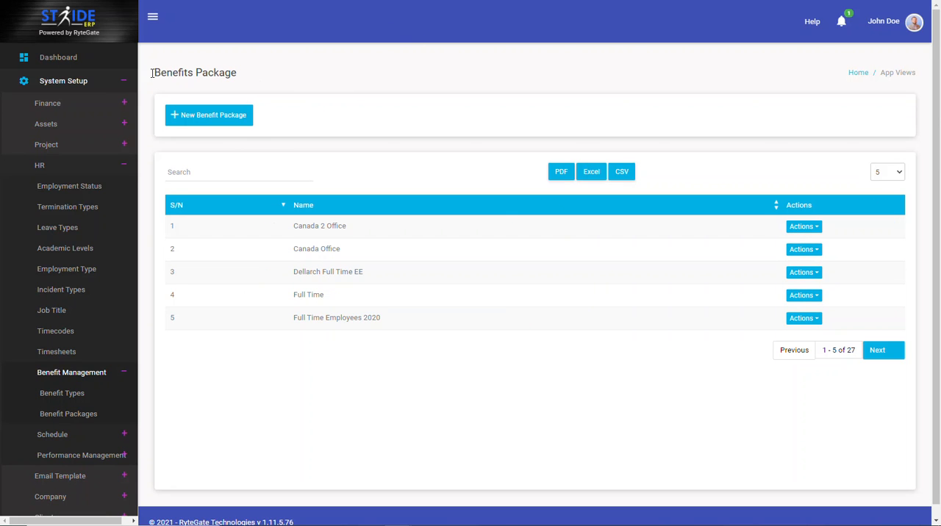
{"action": "left_click", "coordinate": [88, 84]}
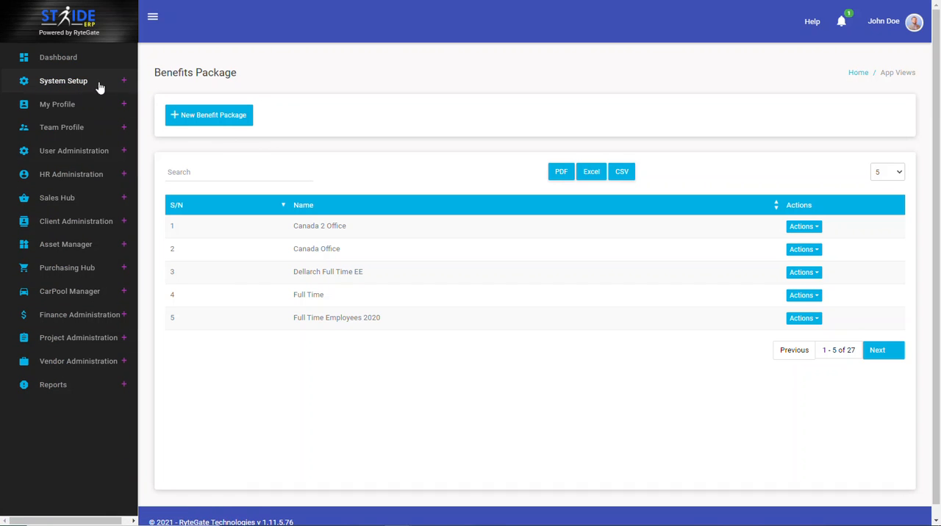
{"action": "left_click", "coordinate": [87, 82]}
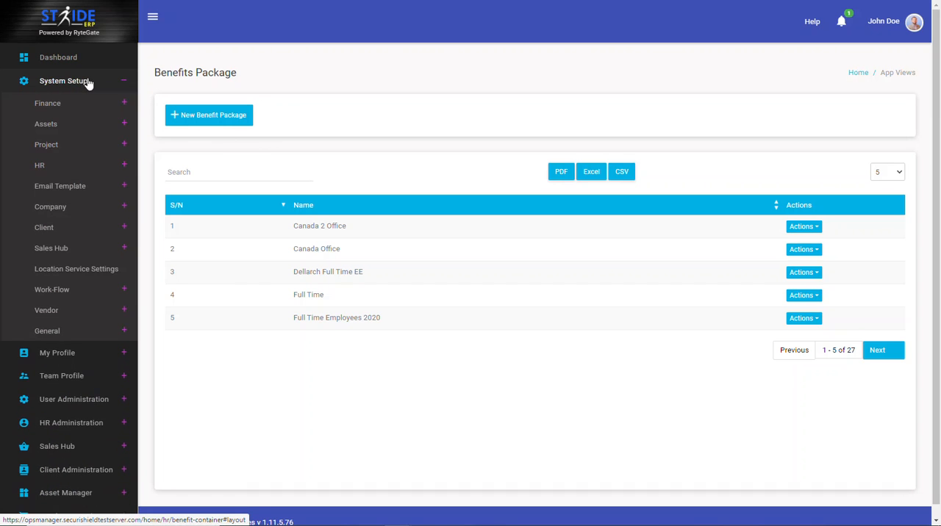
{"action": "left_click", "coordinate": [65, 164]}
{"action": "left_click", "coordinate": [72, 374]}
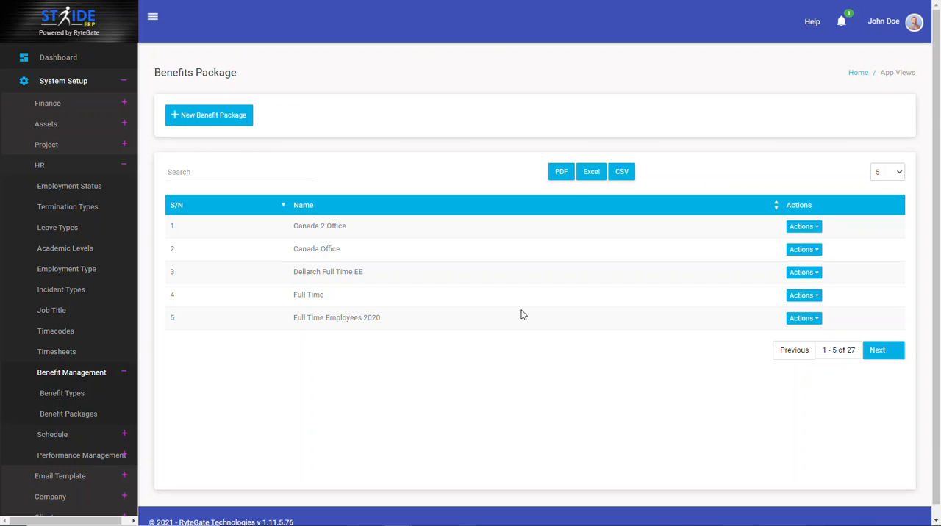
Create a new benefit package named "Training Video"
{"action": "left_click", "coordinate": [236, 113]}
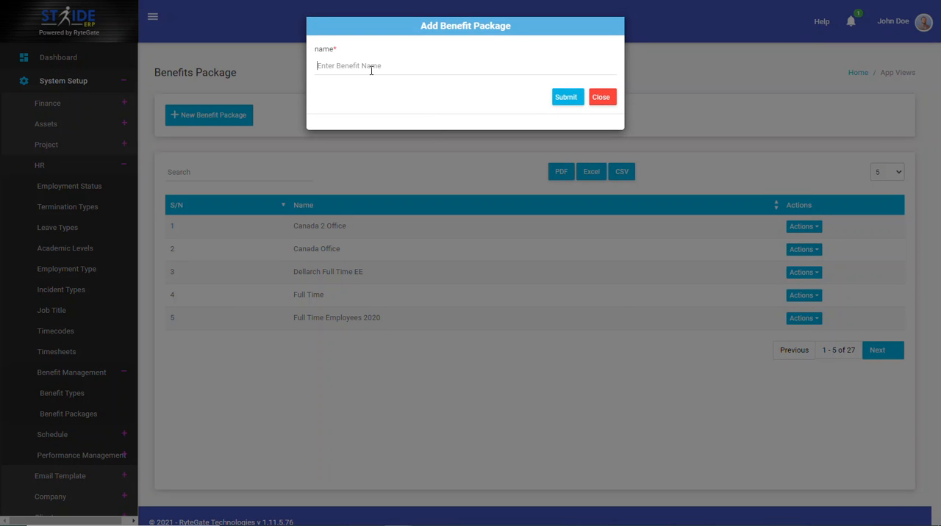
{"action": "type", "text": "Training Video"}
{"action": "key", "text": "Return"}
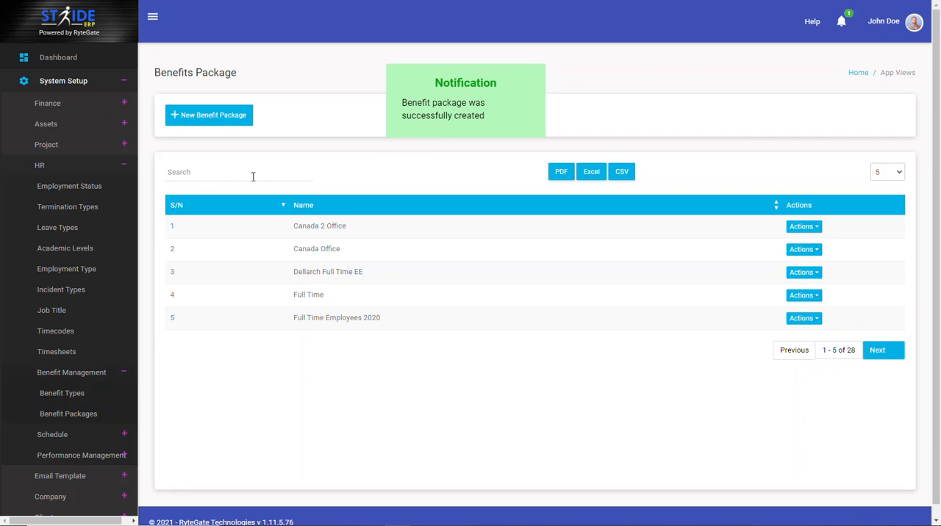
Search the benefit packages for "Train" and open the details of the Training Video package
{"action": "type", "text": "Train"}
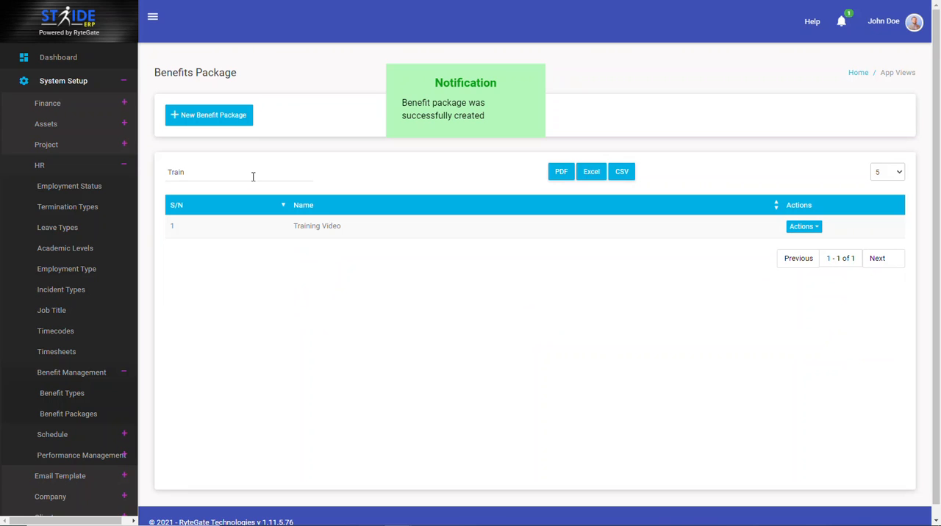
{"action": "left_click", "coordinate": [812, 228]}
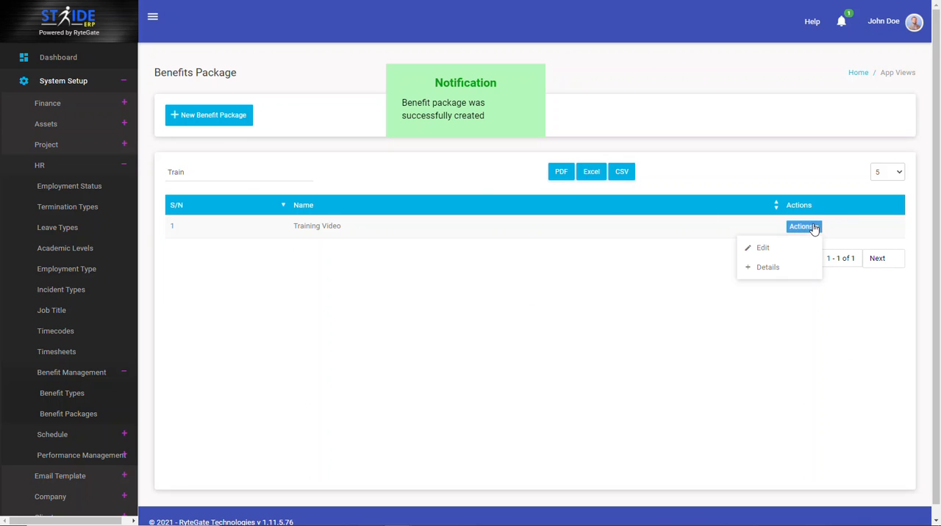
{"action": "left_click", "coordinate": [780, 269]}
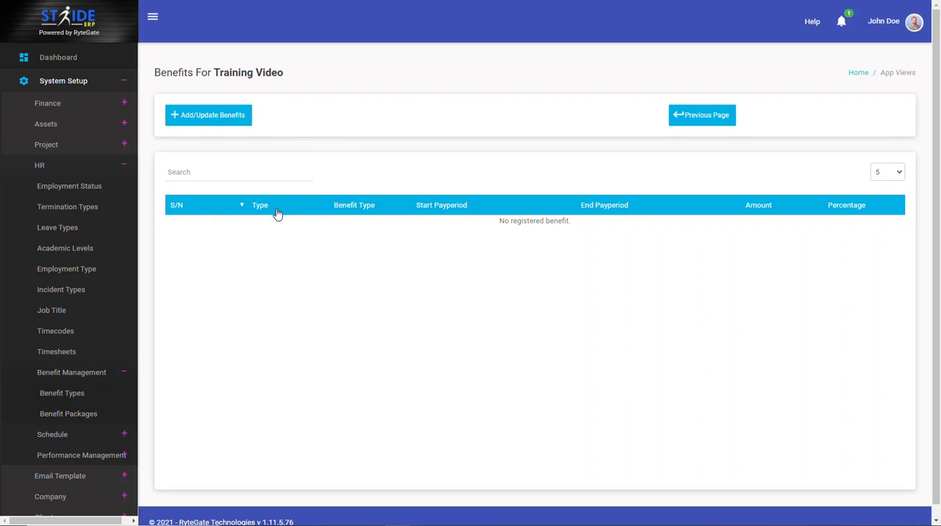
Add a first benefit row to the Training Video package with type Component and benefit type Entertainment
{"action": "left_click", "coordinate": [242, 123]}
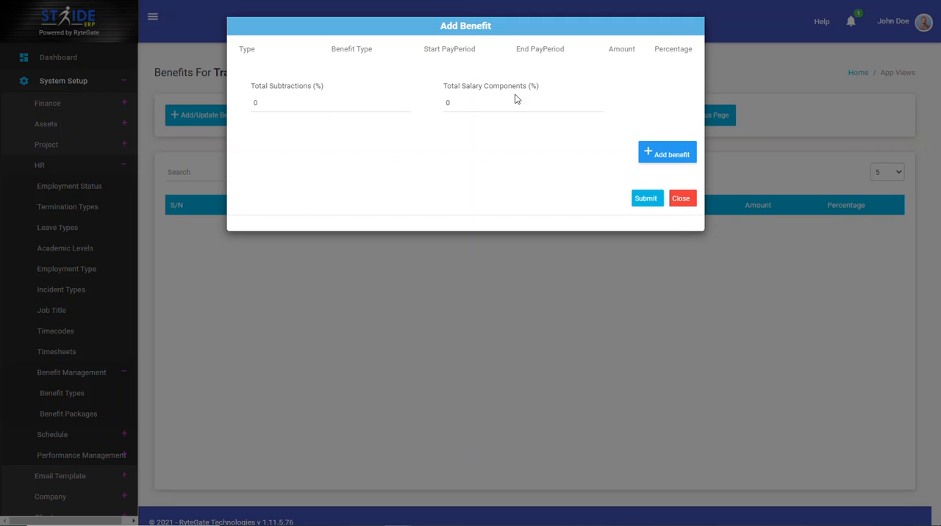
{"action": "left_click", "coordinate": [667, 155]}
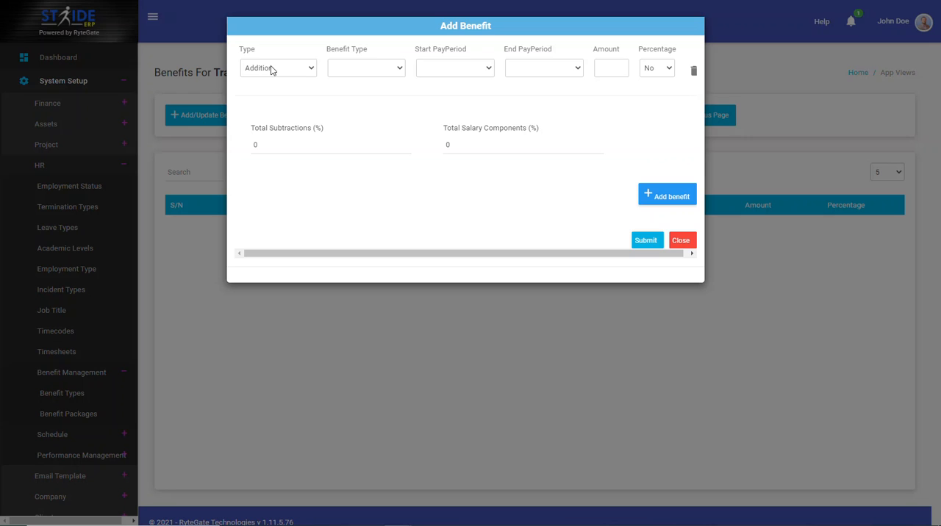
{"action": "left_click", "coordinate": [300, 72]}
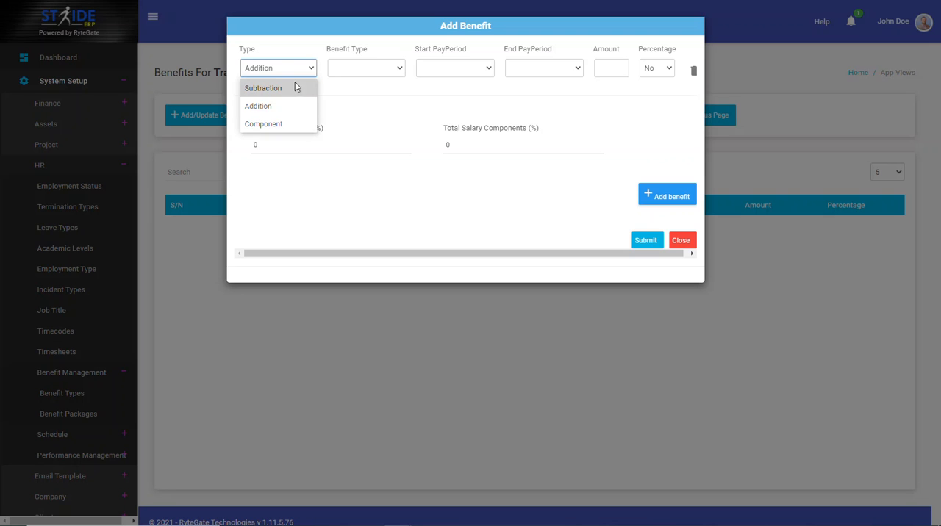
{"action": "left_click", "coordinate": [292, 124]}
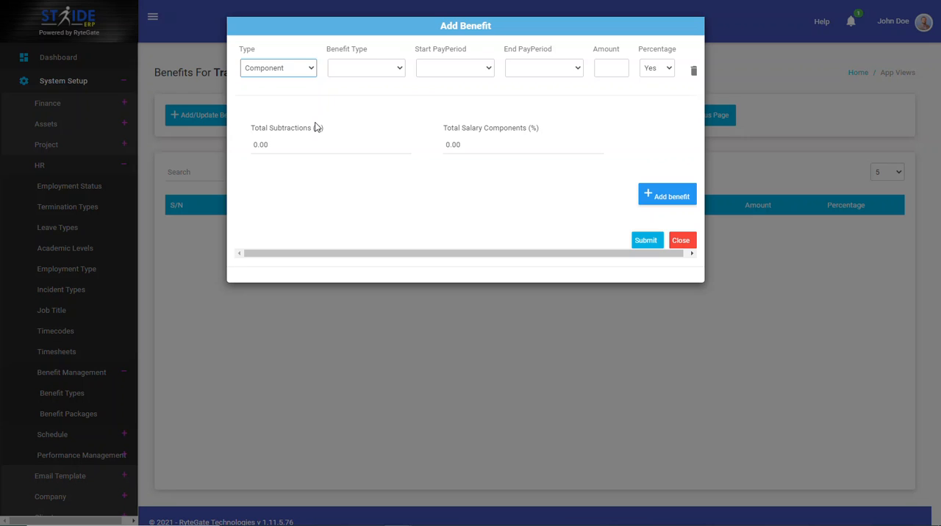
{"action": "left_click", "coordinate": [381, 68]}
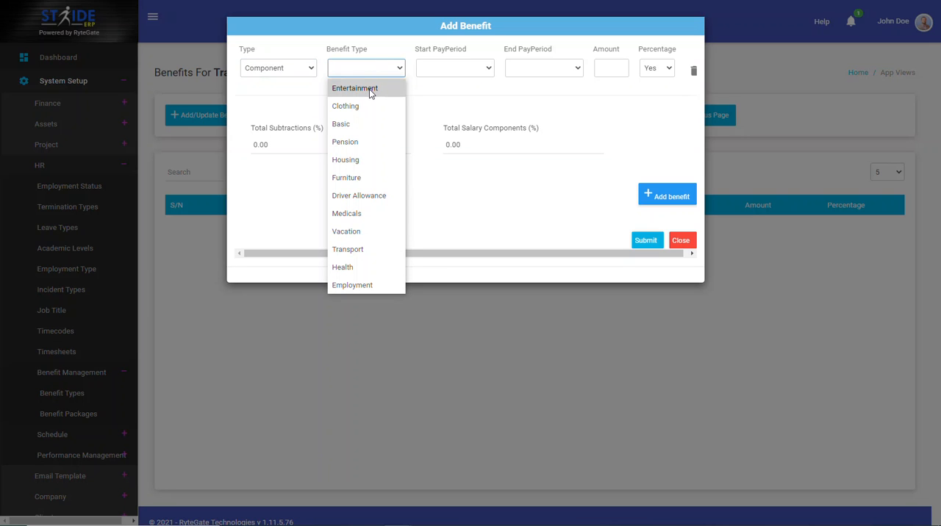
{"action": "left_click", "coordinate": [369, 89]}
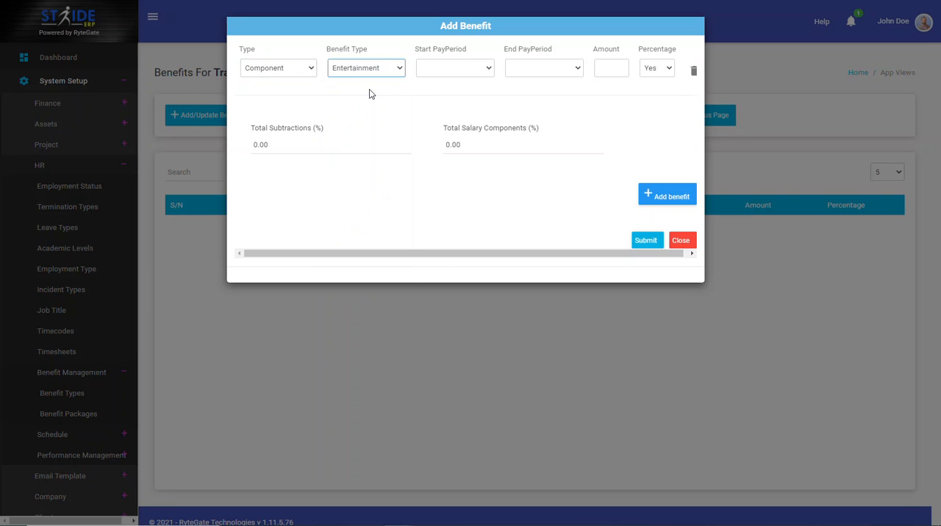
Set the Entertainment row to start in 2020 - January with No End and an amount of 30
{"action": "left_click", "coordinate": [439, 71]}
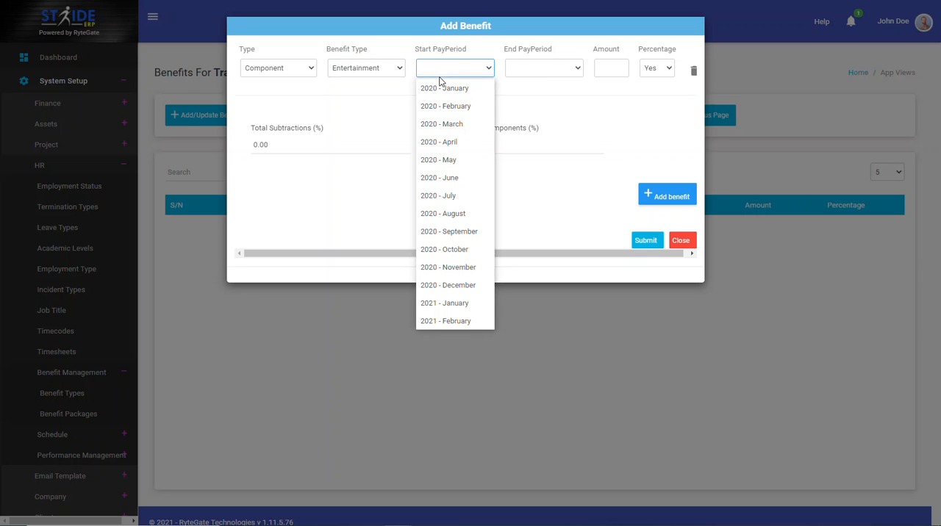
{"action": "left_click", "coordinate": [442, 88]}
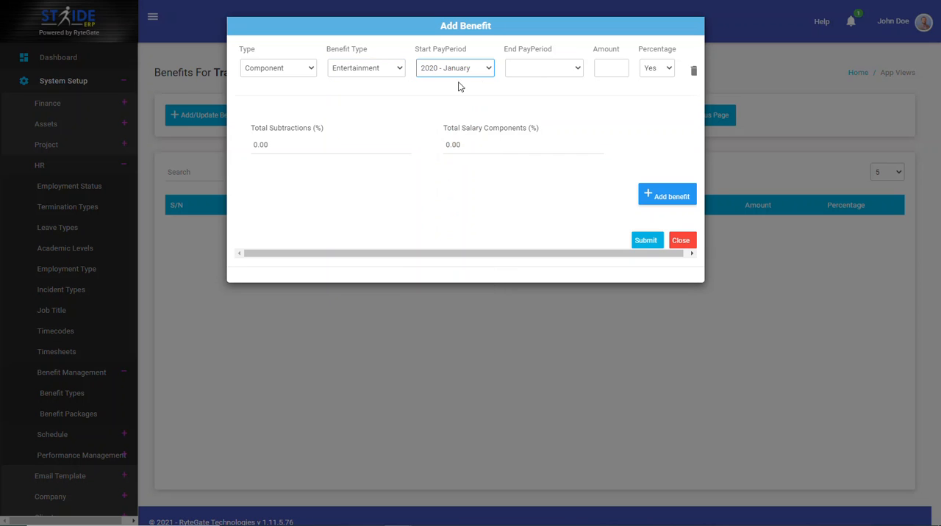
{"action": "left_click", "coordinate": [523, 72]}
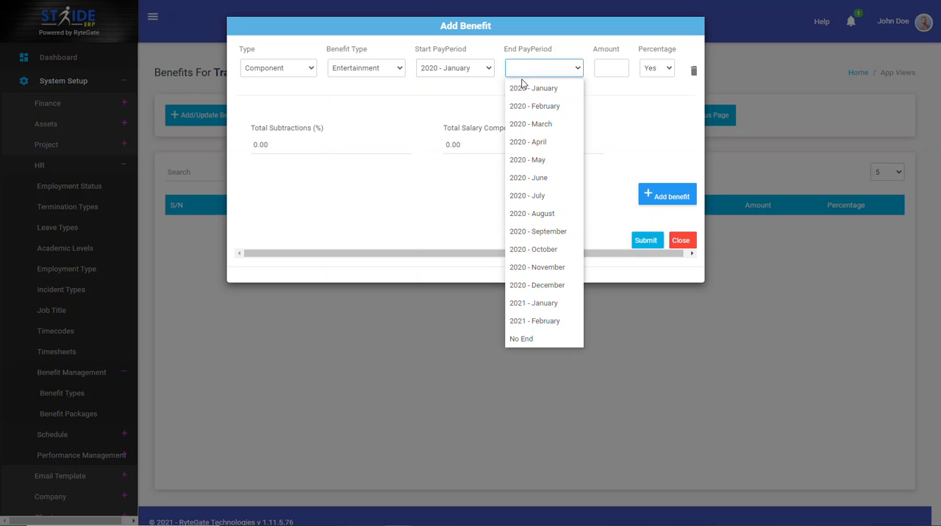
{"action": "left_click", "coordinate": [521, 341]}
{"action": "left_click", "coordinate": [601, 68]}
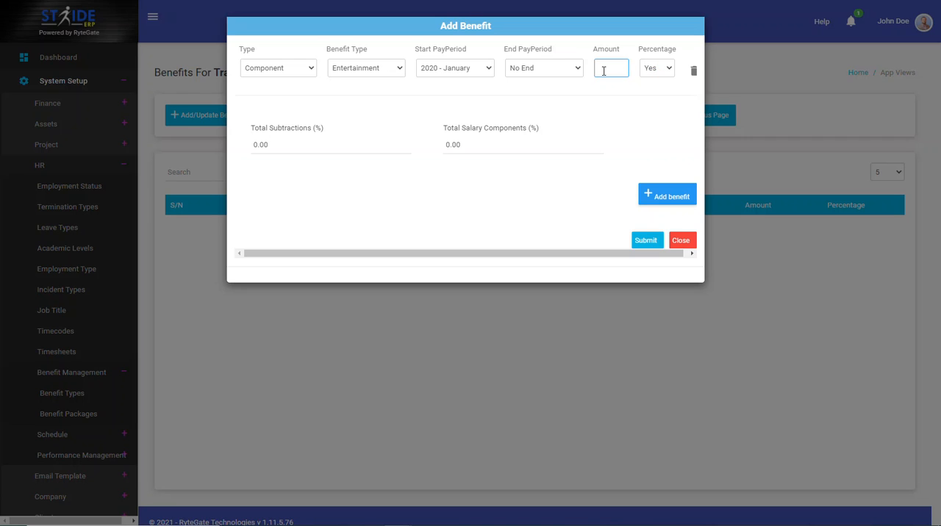
{"action": "type", "text": "30"}
{"action": "left_click", "coordinate": [612, 111]}
Add a second benefit row with type Component, benefit type Basic, start pay period 2020 - January and No End
{"action": "left_click", "coordinate": [650, 196]}
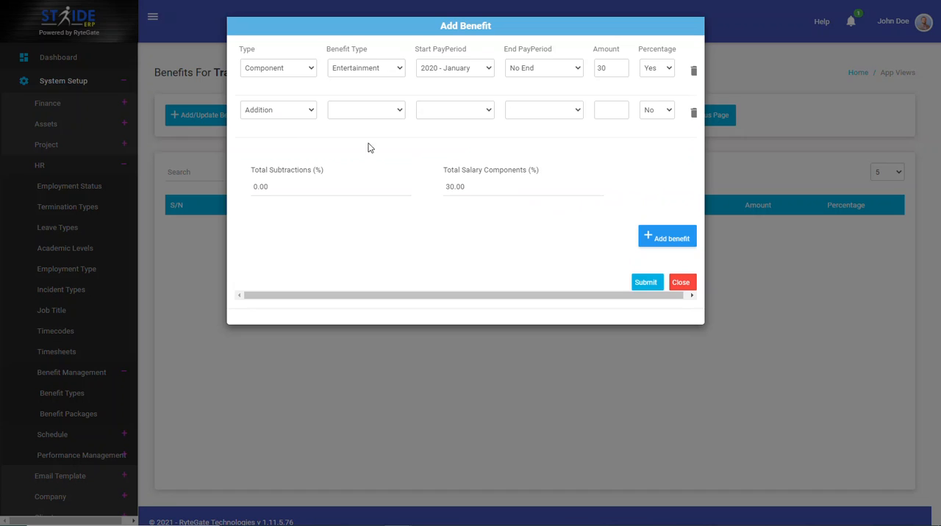
{"action": "left_click", "coordinate": [288, 116]}
{"action": "left_click", "coordinate": [278, 167]}
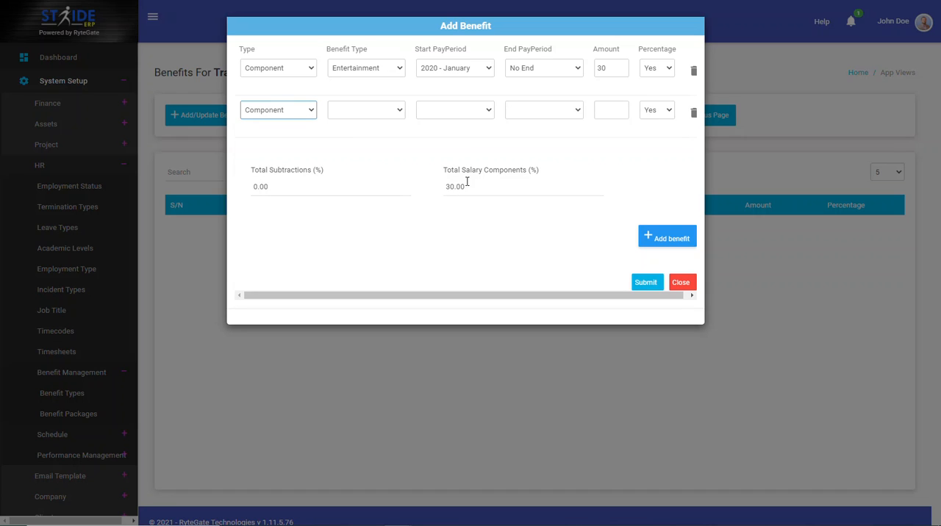
{"action": "left_click", "coordinate": [395, 112]}
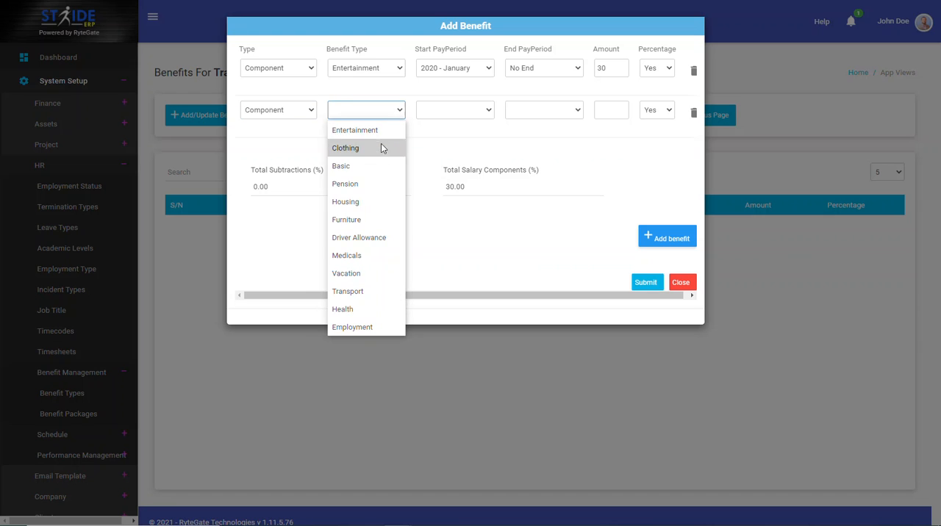
{"action": "left_click", "coordinate": [375, 165]}
{"action": "left_click", "coordinate": [438, 114]}
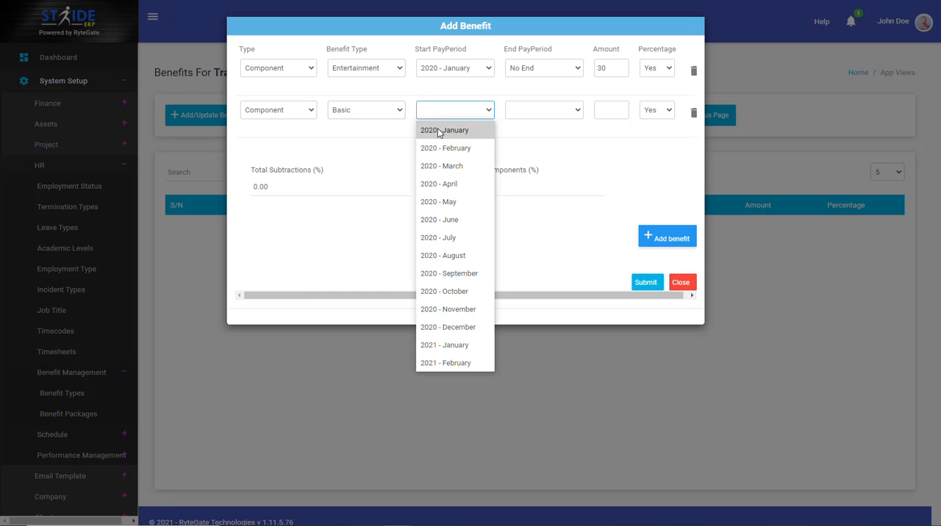
{"action": "left_click", "coordinate": [438, 131]}
{"action": "left_click", "coordinate": [528, 111]}
{"action": "left_click", "coordinate": [544, 381]}
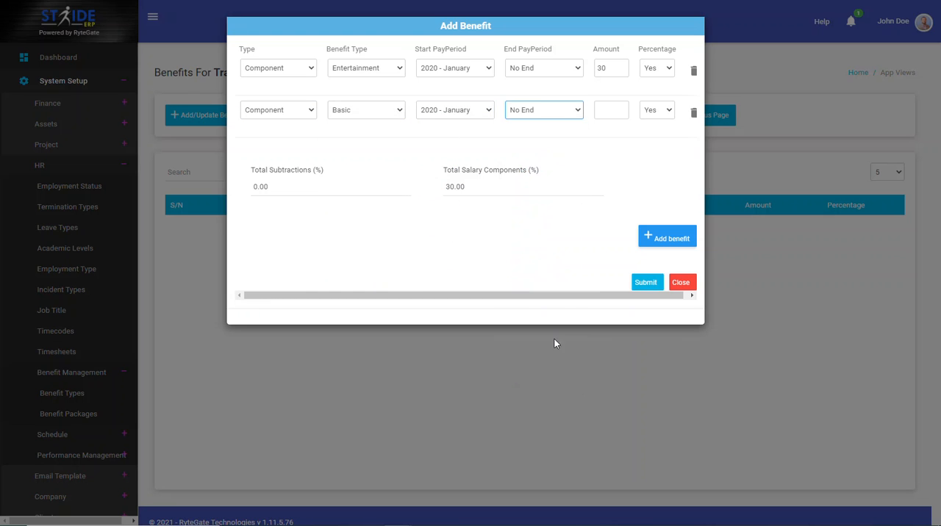
Set the Basic row's amount to 50 and change the first row's benefit type to Housing
{"action": "left_click", "coordinate": [603, 114]}
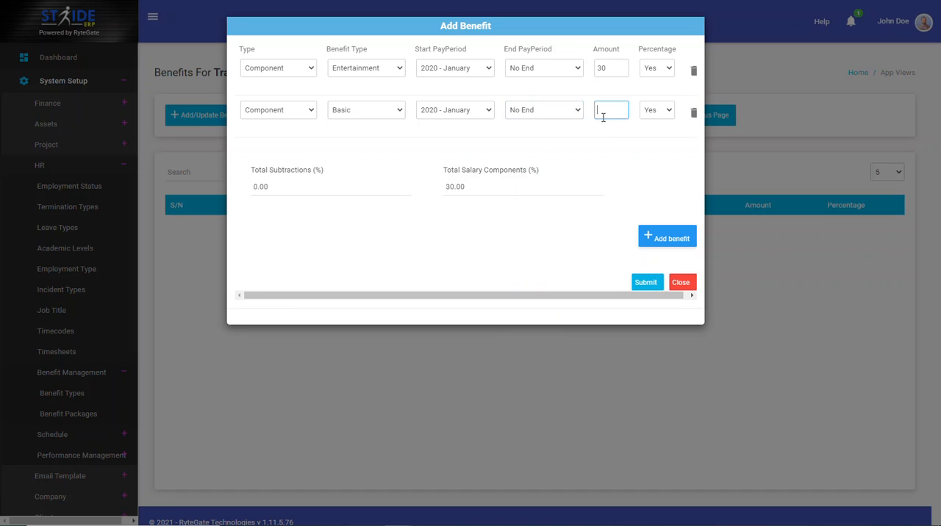
{"action": "type", "text": "50"}
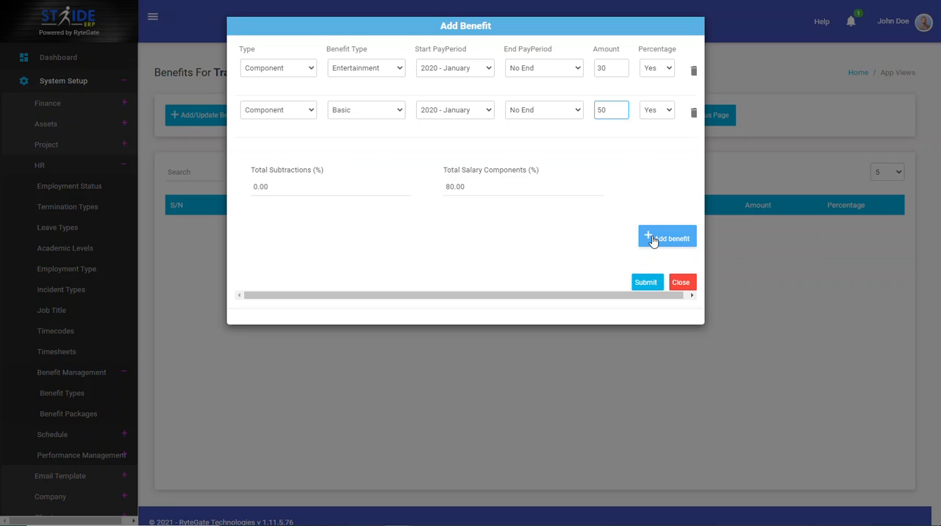
{"action": "left_click", "coordinate": [391, 69]}
{"action": "left_click", "coordinate": [359, 160]}
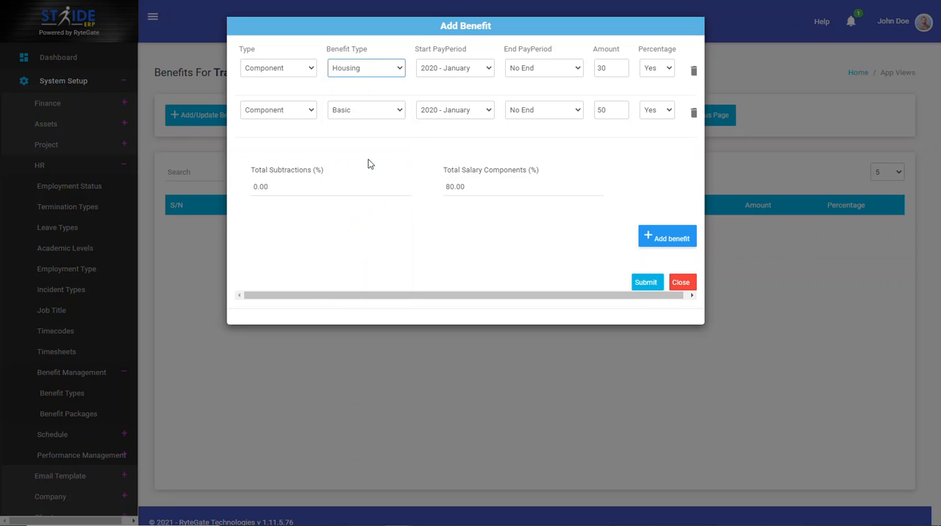
Add a third benefit row with type Component, benefit type Transport, start 2020 - January, No End and an amount of 20
{"action": "left_click", "coordinate": [678, 239]}
{"action": "left_click", "coordinate": [294, 153]}
{"action": "left_click", "coordinate": [284, 210]}
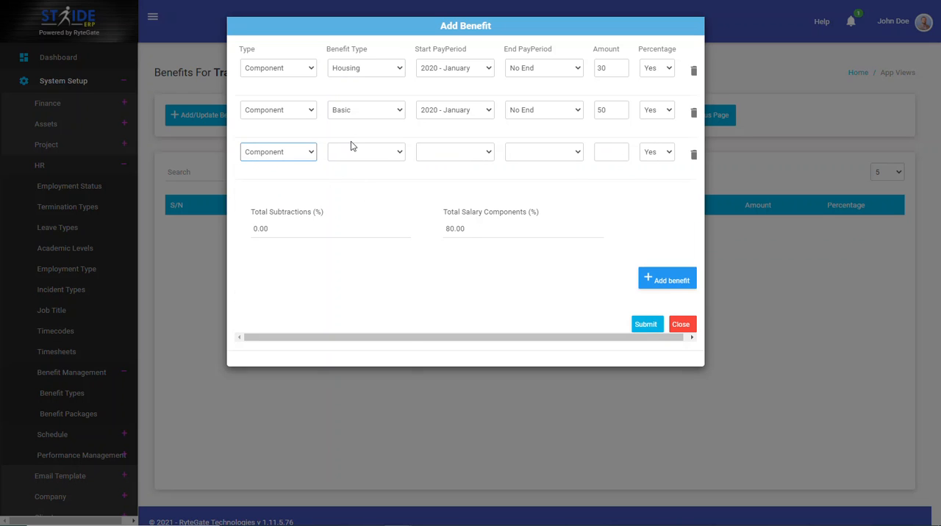
{"action": "left_click", "coordinate": [352, 148]}
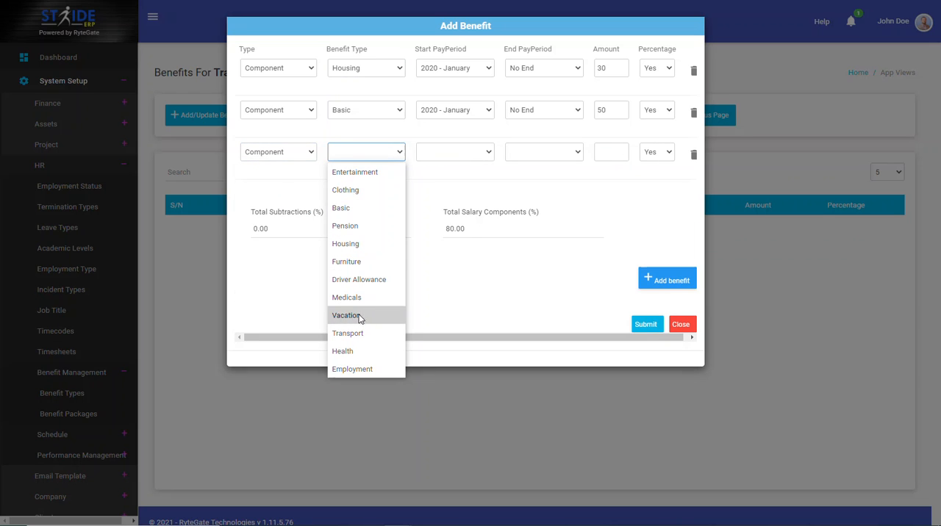
{"action": "left_click", "coordinate": [348, 333]}
{"action": "left_click", "coordinate": [437, 154]}
{"action": "left_click", "coordinate": [439, 174]}
{"action": "left_click", "coordinate": [544, 151]}
{"action": "left_click", "coordinate": [538, 423]}
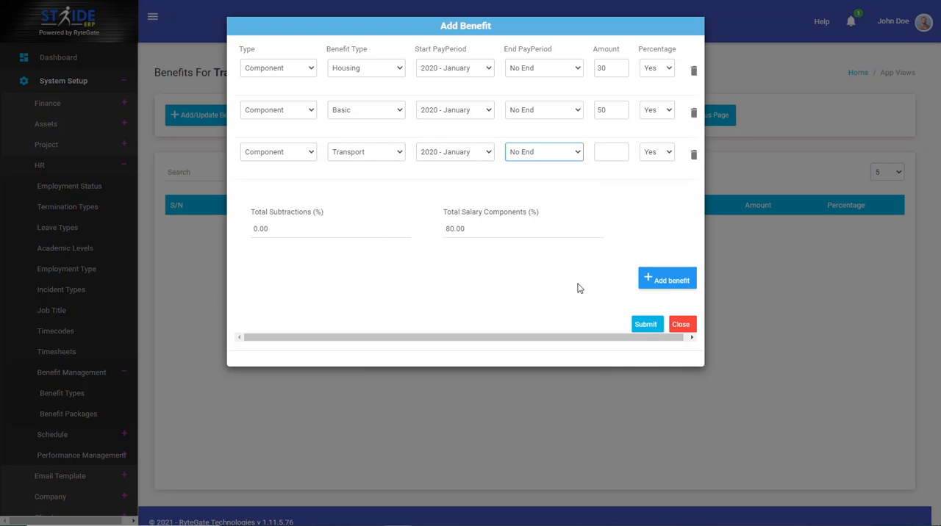
{"action": "left_click", "coordinate": [609, 152]}
{"action": "type", "text": "20"}
Try to submit the benefits with the Transport row's amount cleared, and re-enter 20 as its amount
{"action": "double_click", "coordinate": [599, 151]}
{"action": "key", "text": "BackSpace"}
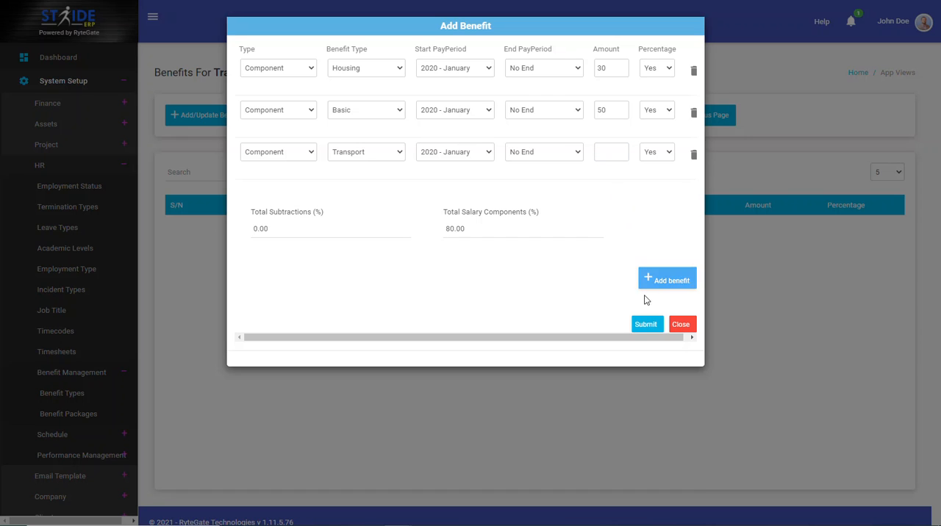
{"action": "left_click", "coordinate": [646, 325]}
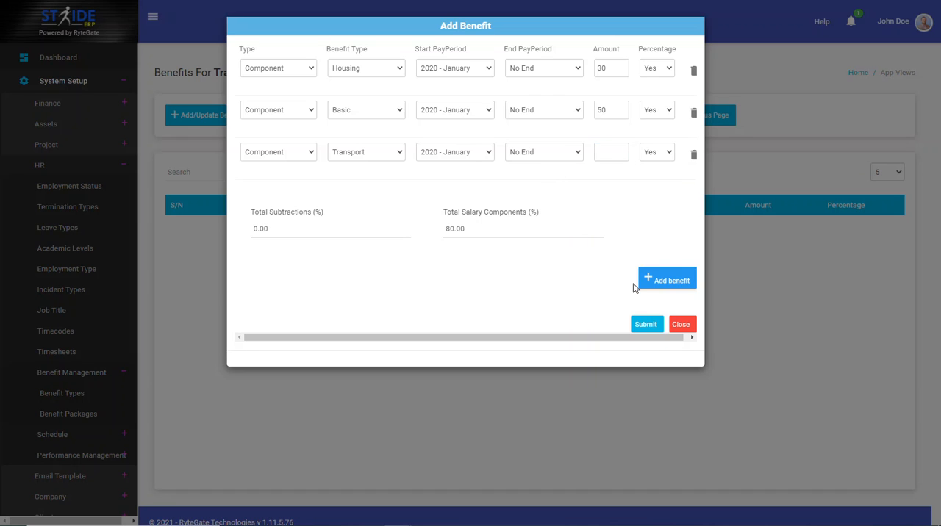
{"action": "left_click", "coordinate": [632, 324]}
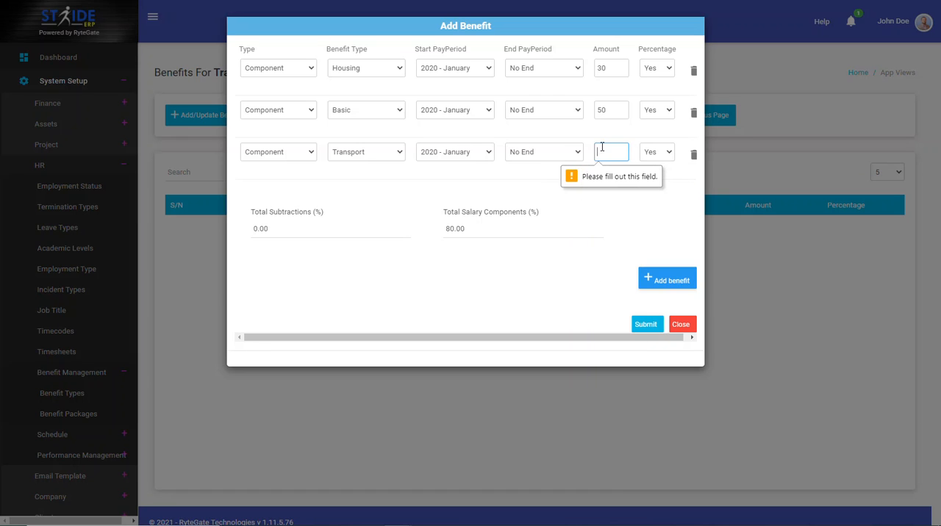
{"action": "type", "text": "20"}
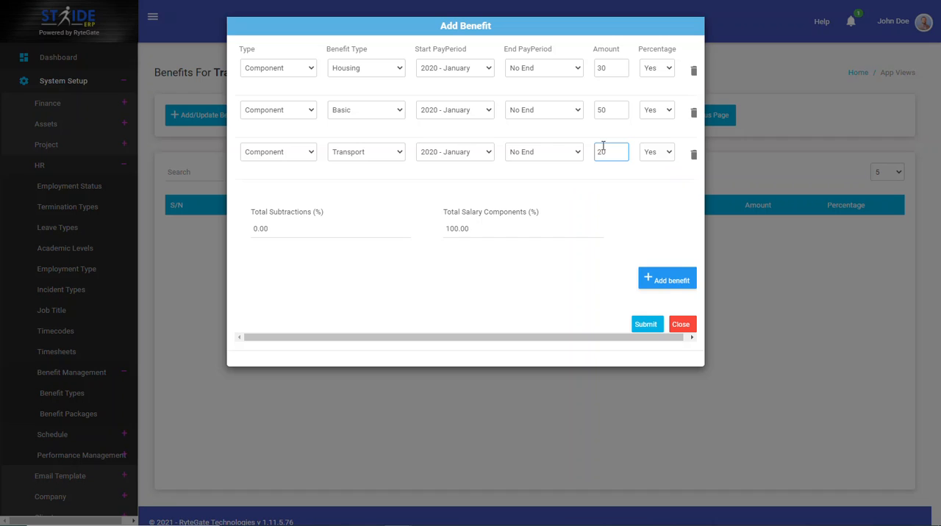
{"action": "left_click", "coordinate": [608, 236]}
Add a fourth benefit row with type Subtraction and benefit type Pension
{"action": "left_click", "coordinate": [670, 284]}
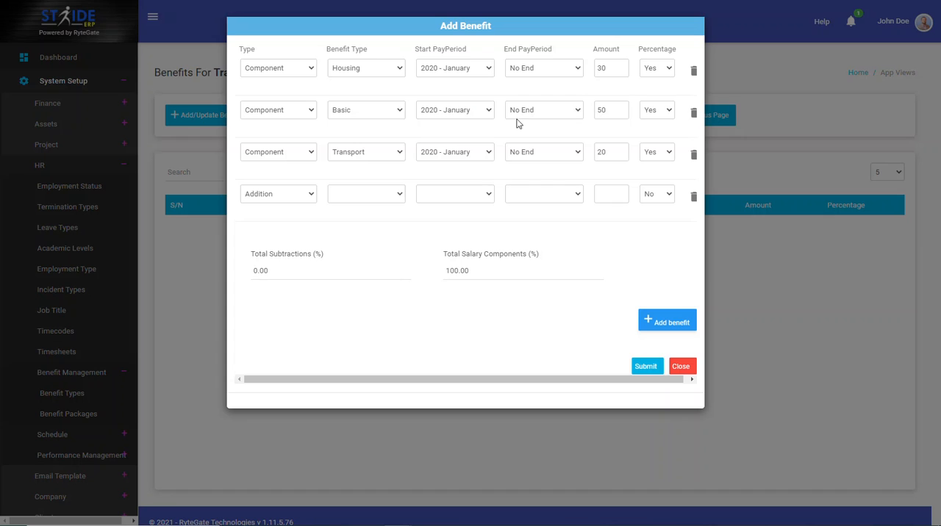
{"action": "left_click", "coordinate": [377, 191]}
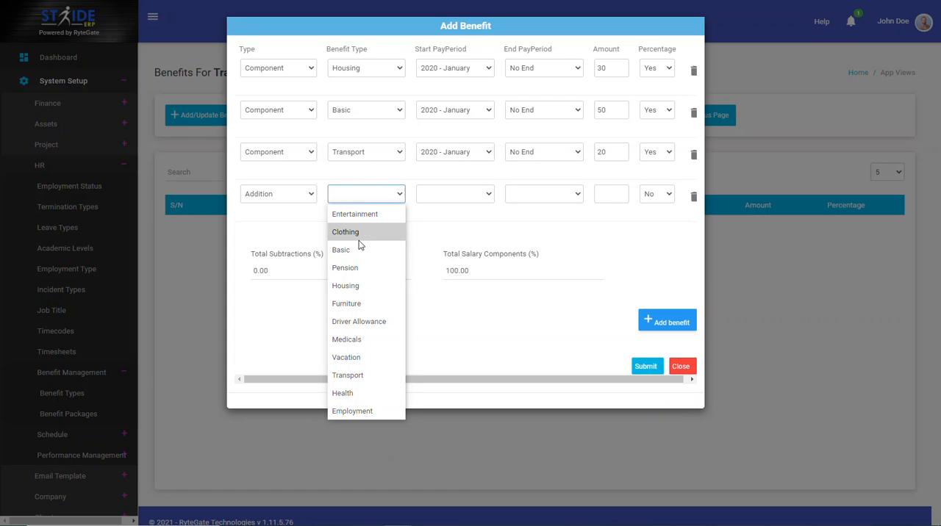
{"action": "left_click", "coordinate": [281, 194]}
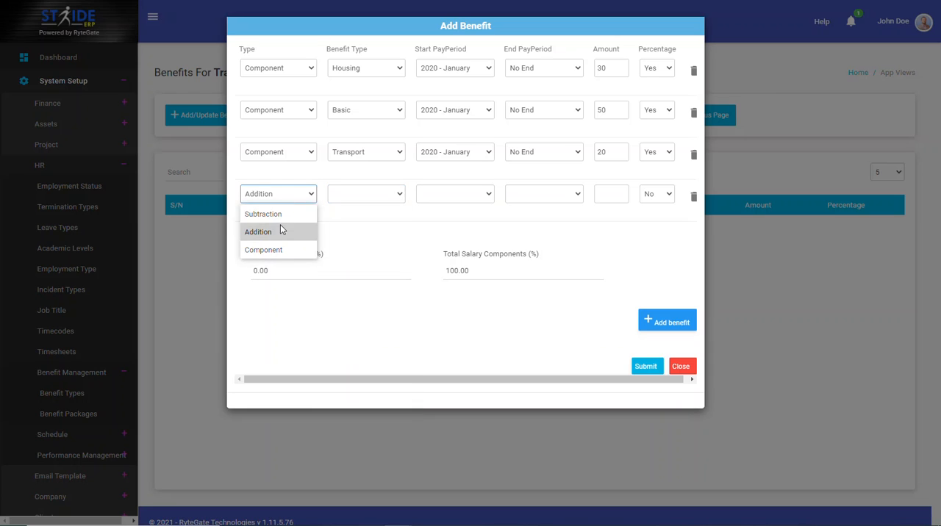
{"action": "left_click", "coordinate": [281, 219]}
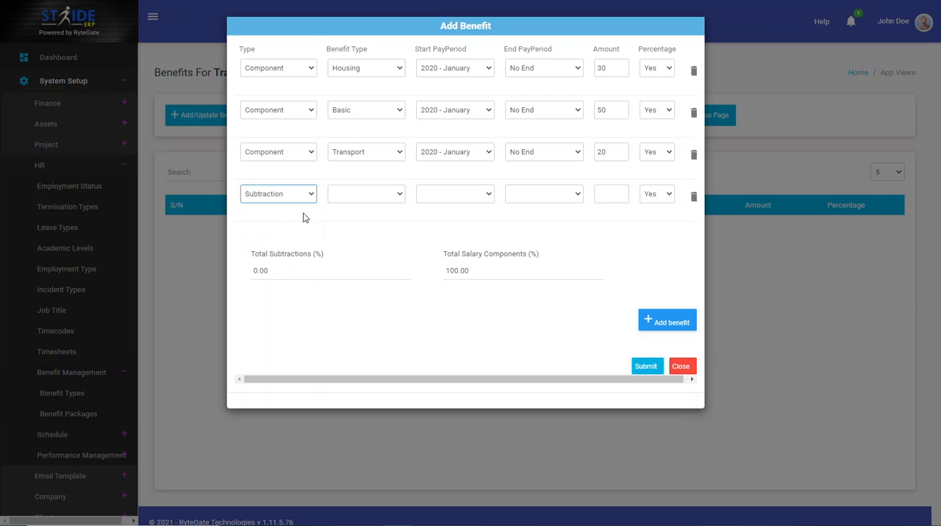
{"action": "left_click", "coordinate": [362, 194]}
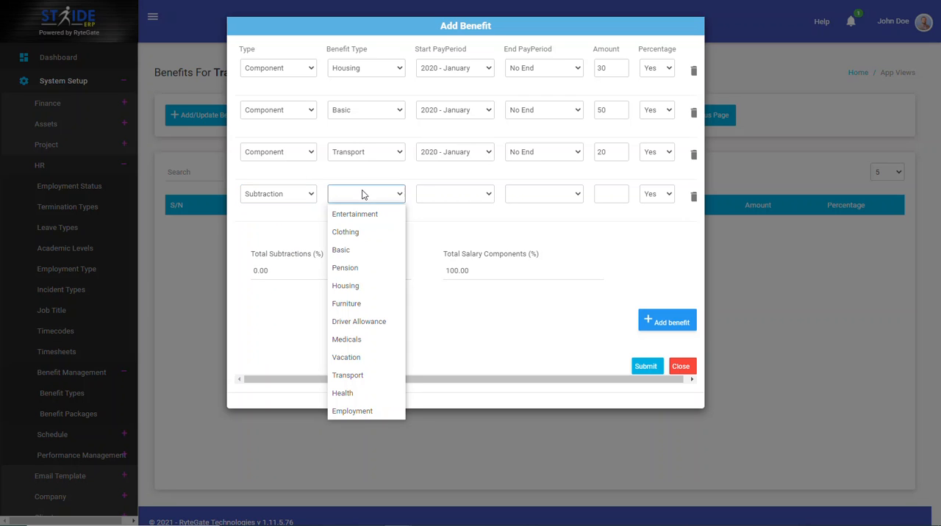
{"action": "left_click", "coordinate": [357, 267]}
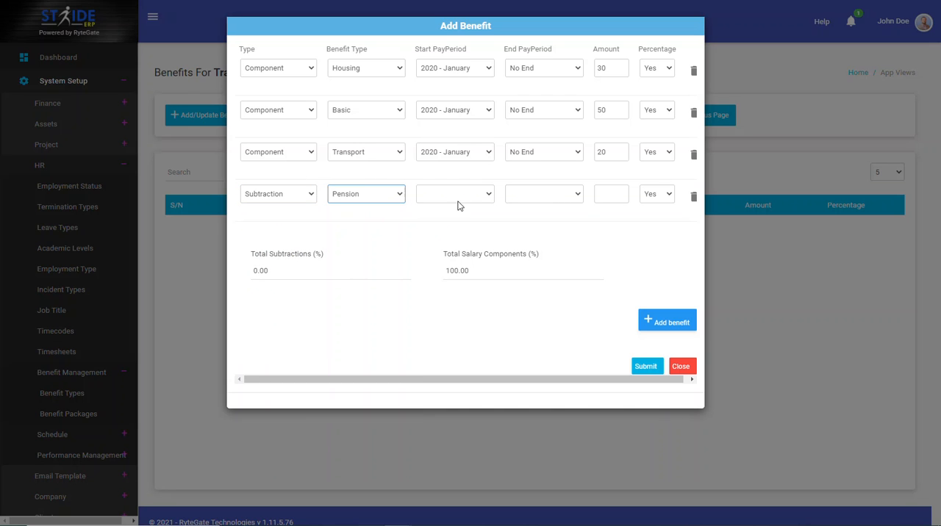
Set the Pension row to start in 2020 - January with No End and an amount of 8, and submit the benefits
{"action": "left_click", "coordinate": [459, 197]}
{"action": "left_click", "coordinate": [461, 215]}
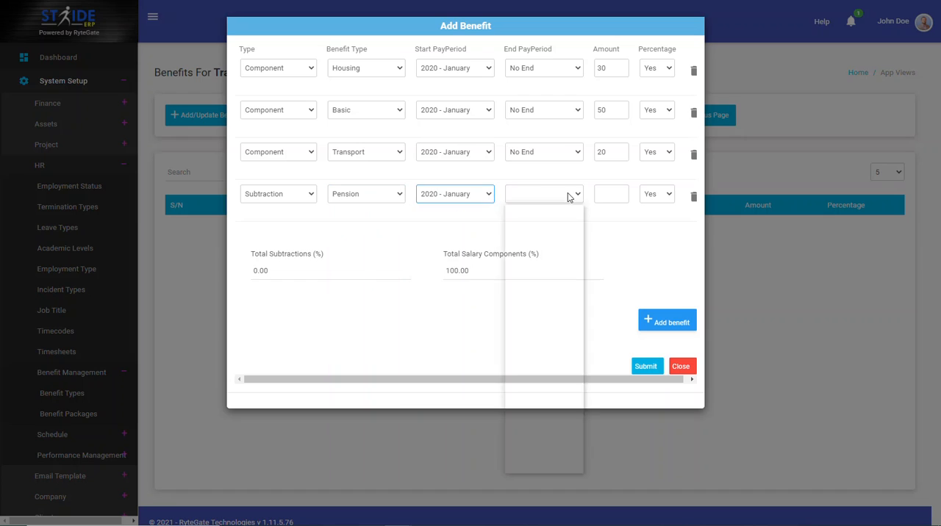
{"action": "left_click", "coordinate": [567, 194]}
{"action": "left_click", "coordinate": [535, 460]}
{"action": "left_click", "coordinate": [610, 192]}
{"action": "type", "text": "8"}
{"action": "left_click", "coordinate": [607, 238]}
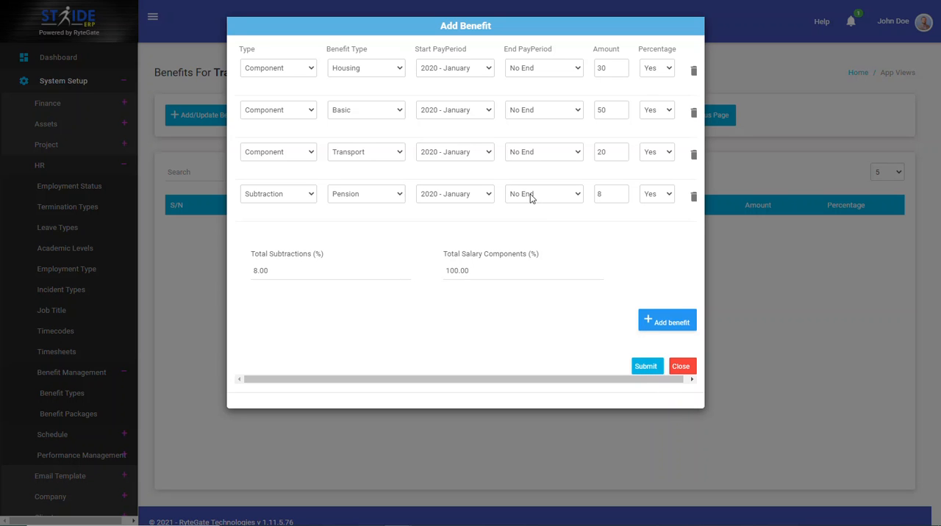
{"action": "left_click", "coordinate": [647, 369]}
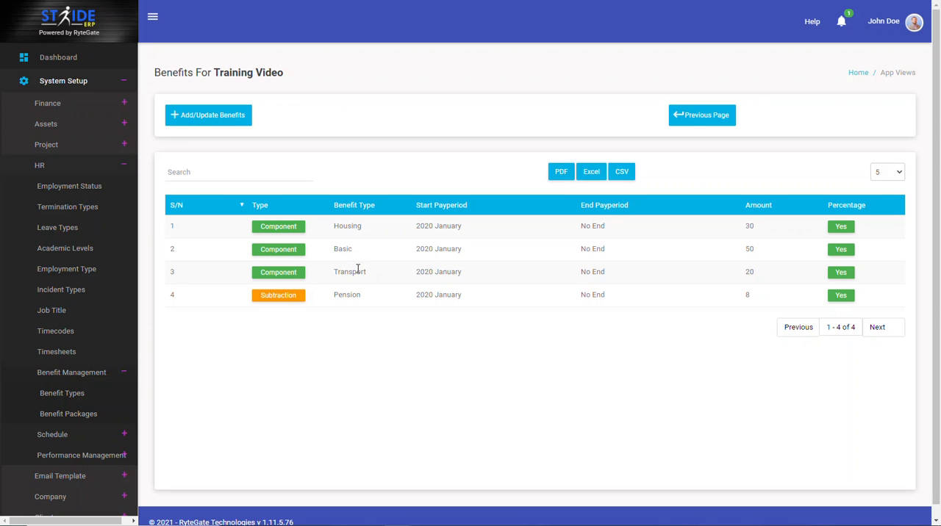
Switch to the HR Employment Type list and search it for "Full"
{"action": "left_click", "coordinate": [353, 1]}
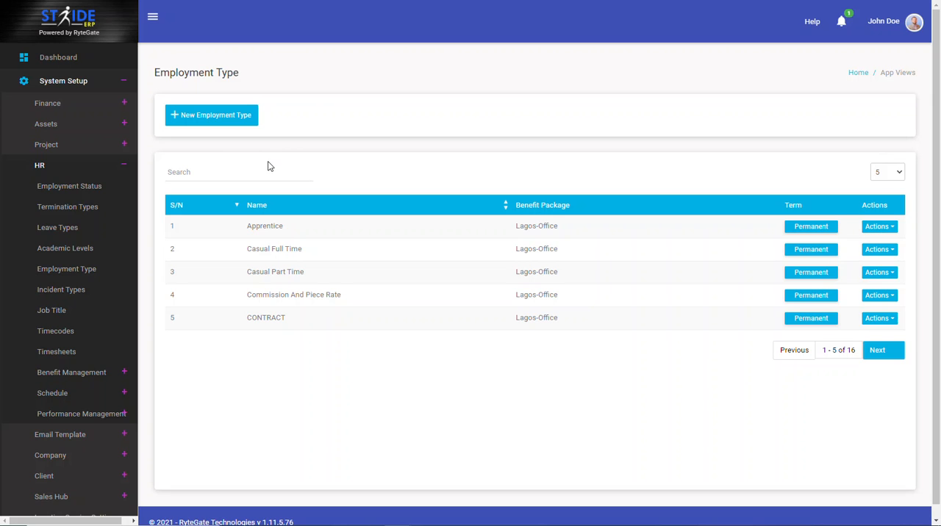
{"action": "left_click", "coordinate": [76, 83]}
{"action": "left_click", "coordinate": [76, 84]}
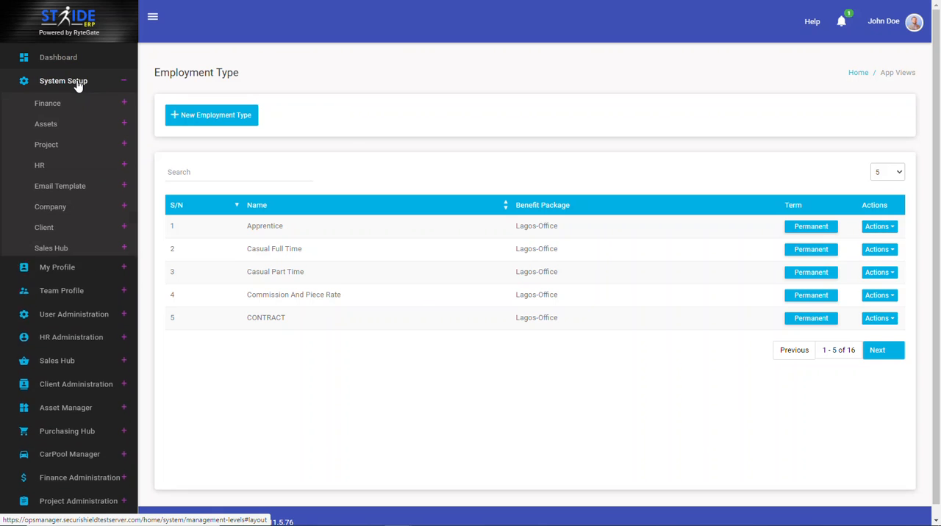
{"action": "left_click", "coordinate": [61, 168]}
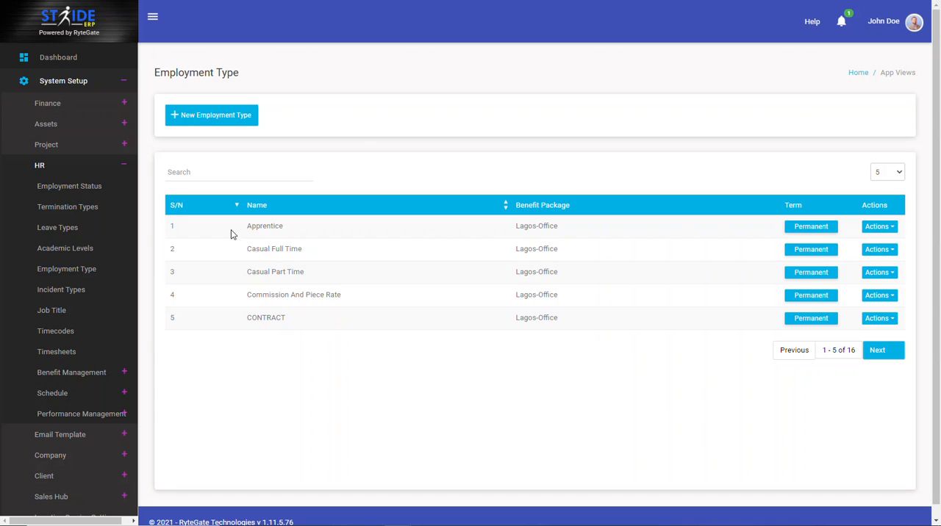
{"action": "left_click", "coordinate": [197, 175]}
{"action": "type", "text": "Full"}
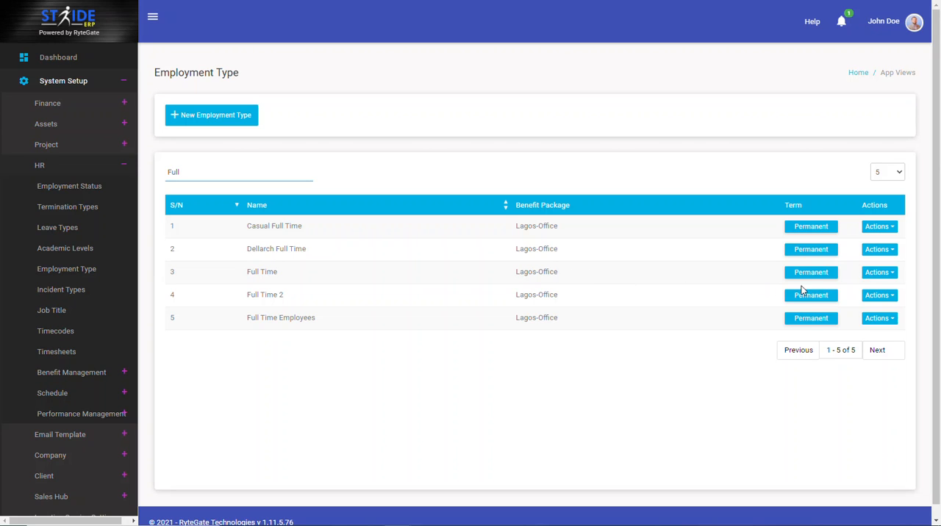
{"action": "left_click", "coordinate": [886, 279]}
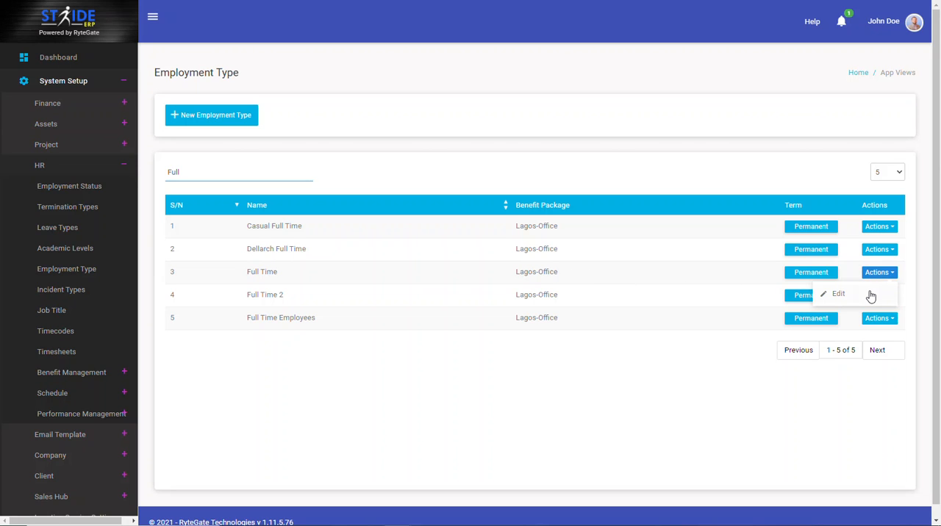
{"action": "left_click", "coordinate": [870, 297]}
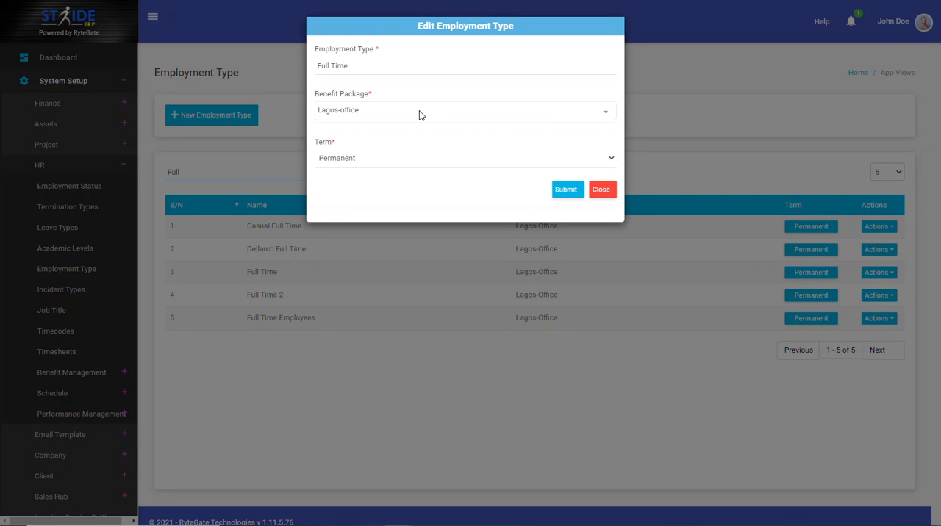
{"action": "left_click", "coordinate": [601, 189]}
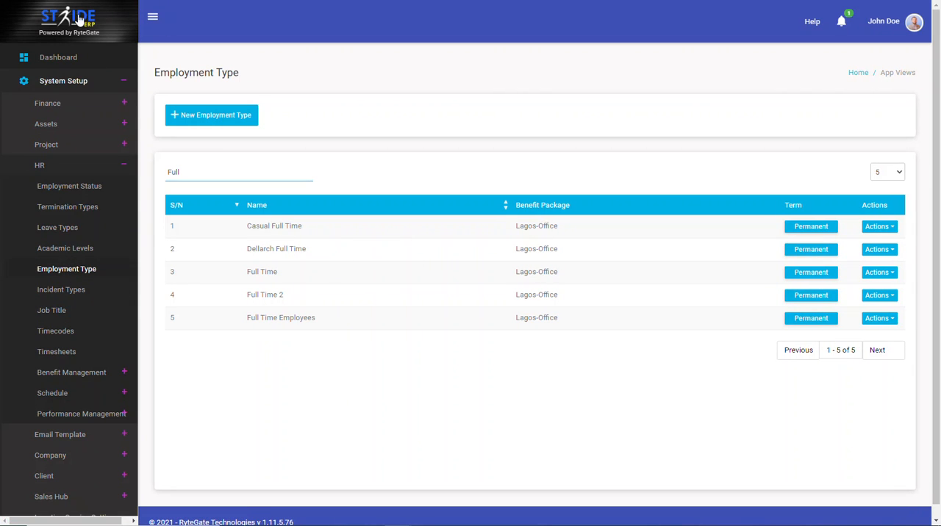
Reload the Employment Type page and filter the list by "Full"
{"action": "key", "text": "F5"}
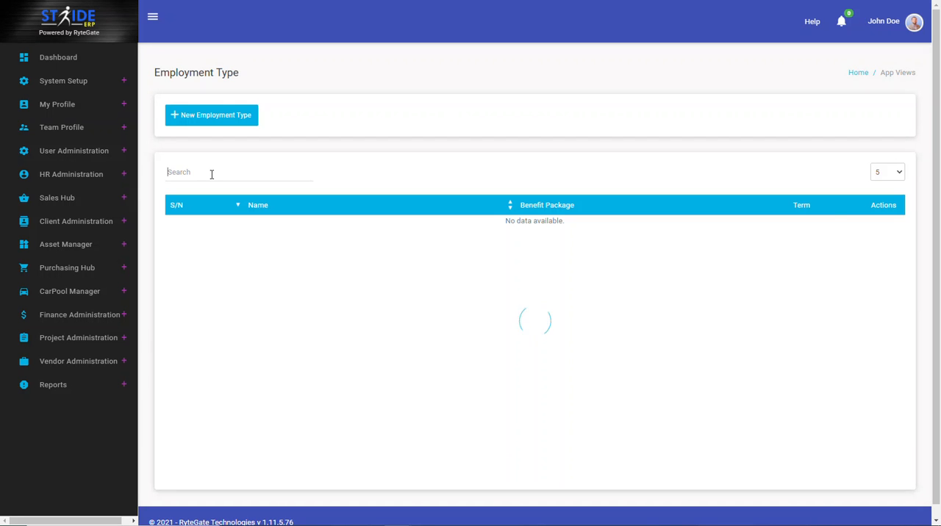
{"action": "left_click", "coordinate": [211, 174]}
{"action": "type", "text": "Tra"}
{"action": "key", "text": "ctrl+a"}
{"action": "type", "text": "T"}
{"action": "key", "text": "BackSpace"}
{"action": "type", "text": "Full"}
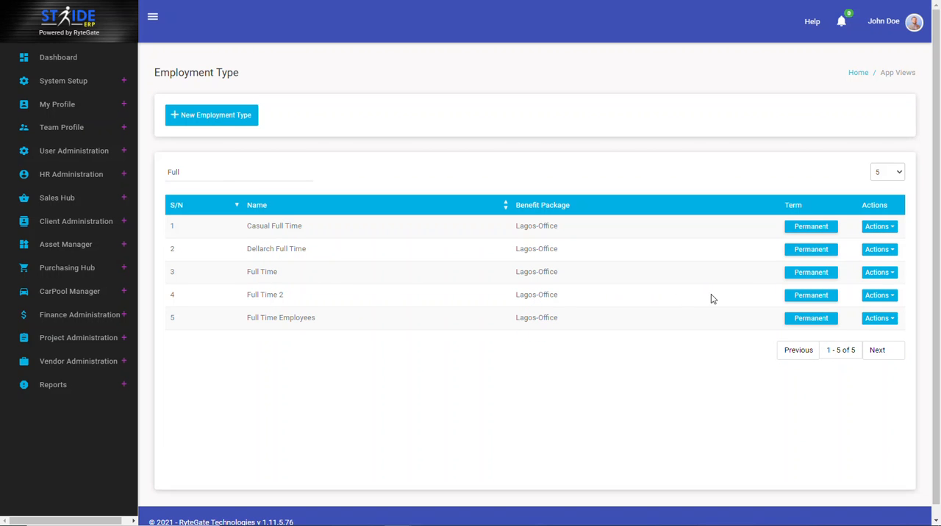
Set the Full Time employment type's benefit package to Training Video and submit the change
{"action": "left_click", "coordinate": [865, 277]}
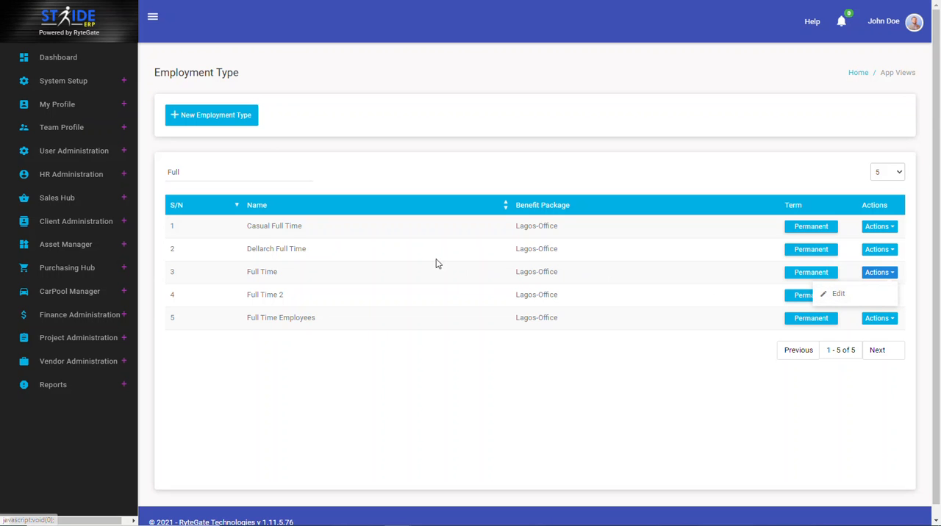
{"action": "left_click", "coordinate": [850, 294]}
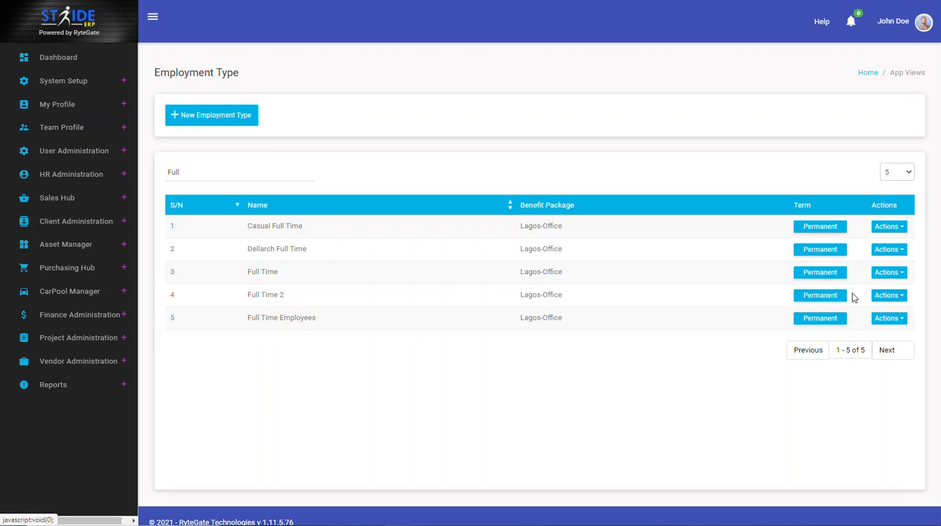
{"action": "left_click", "coordinate": [350, 108]}
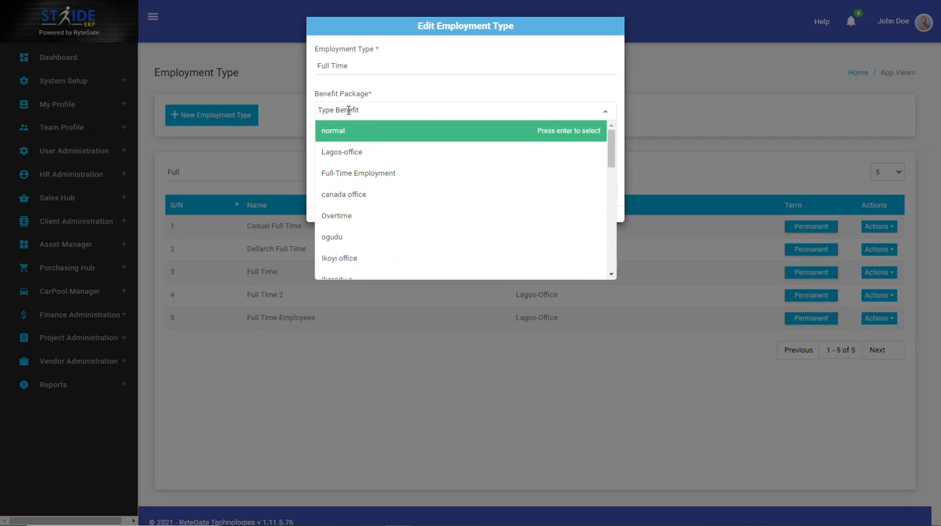
{"action": "type", "text": "Trai"}
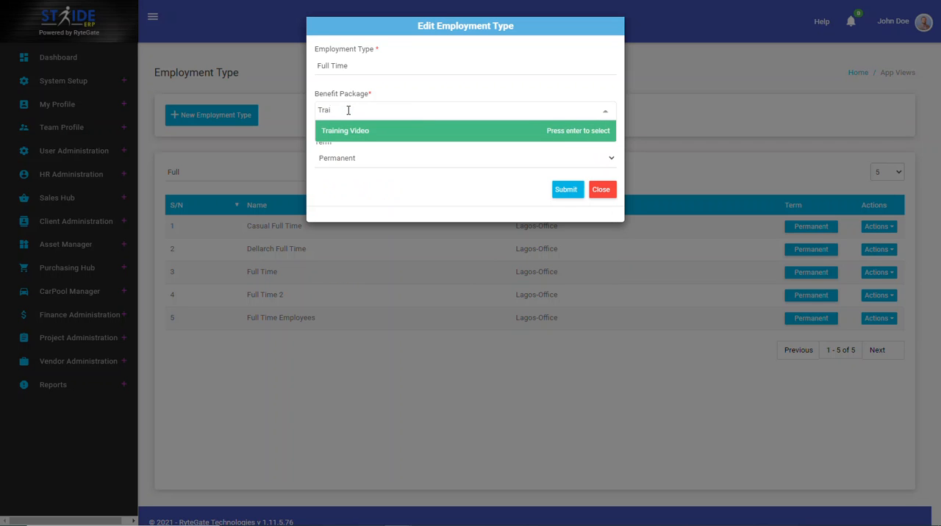
{"action": "left_click", "coordinate": [352, 131]}
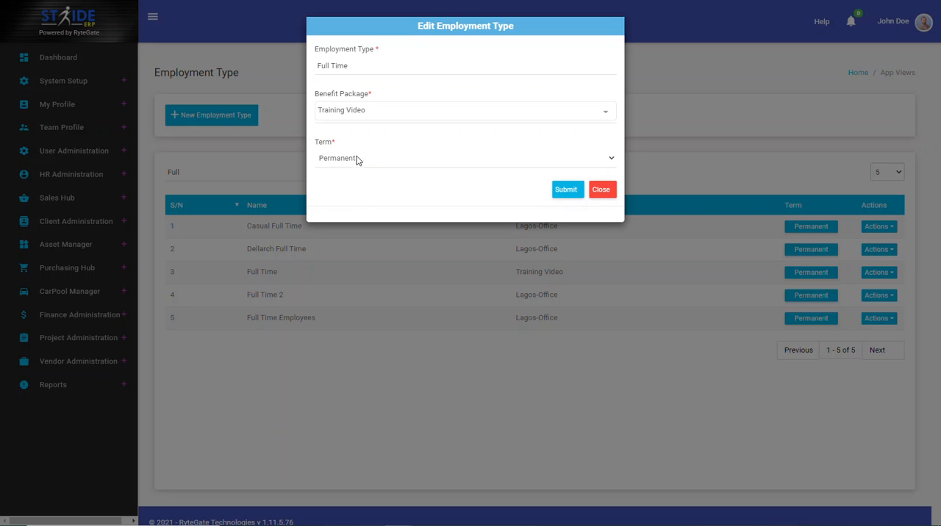
{"action": "left_click", "coordinate": [571, 193]}
{"action": "left_click", "coordinate": [571, 194]}
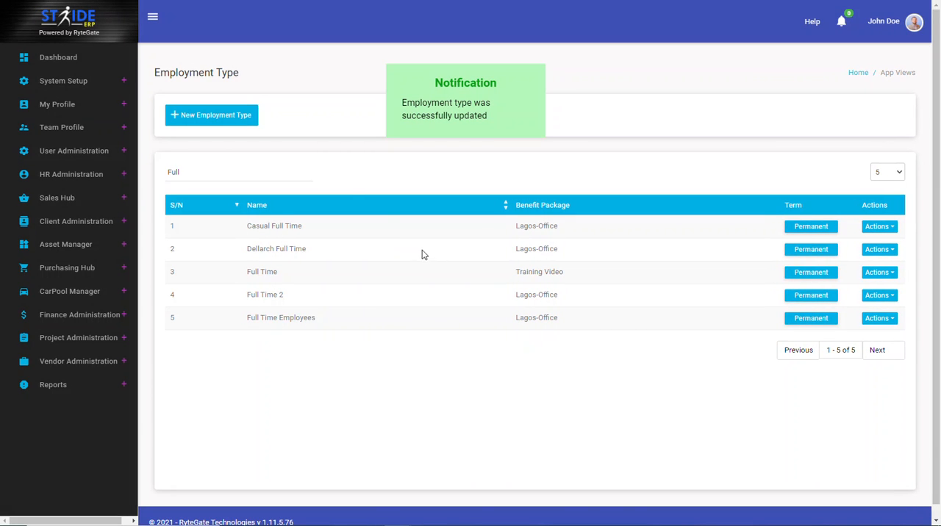
{"action": "left_click", "coordinate": [255, 124]}
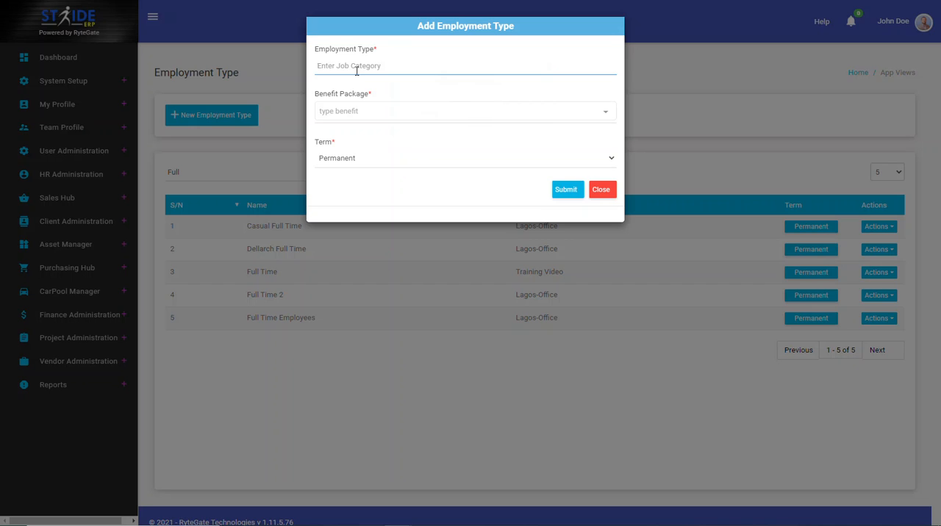
{"action": "type", "text": "Full Time 2"}
{"action": "left_click", "coordinate": [608, 193]}
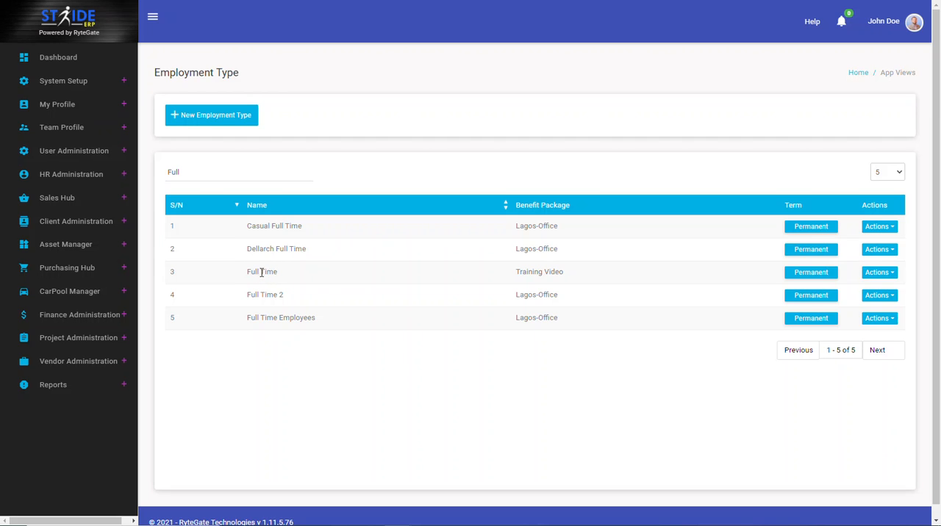
{"action": "left_click_drag", "start_coordinate": [566, 272], "coordinate": [516, 272]}
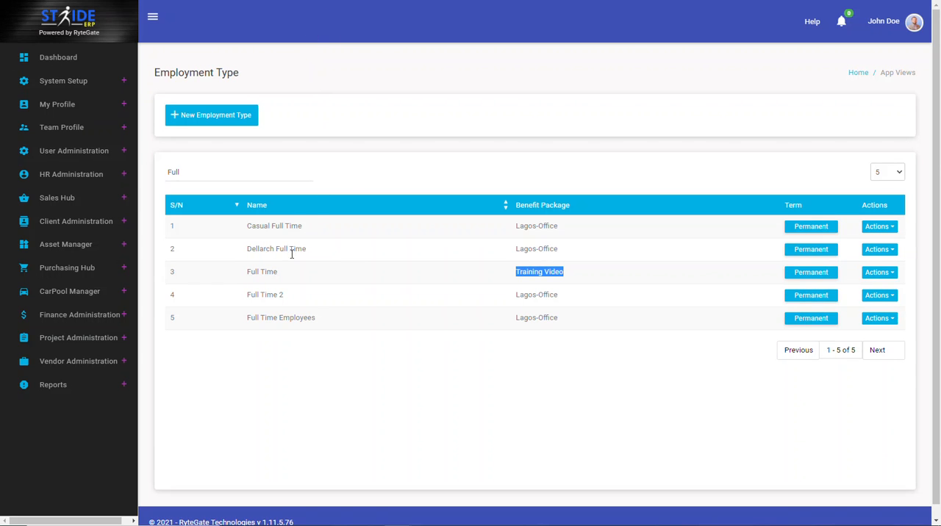
Switch to the July 2020 payroll list and examine the salary component columns through to the outstanding amounts
{"action": "left_click", "coordinate": [279, 286]}
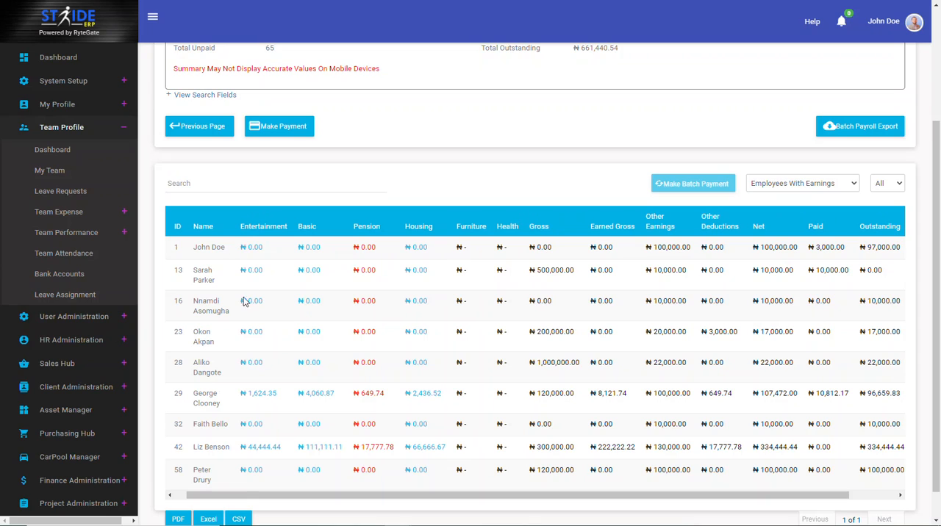
{"action": "scroll", "coordinate": [246, 302], "scroll_direction": "down", "scroll_amount": 1}
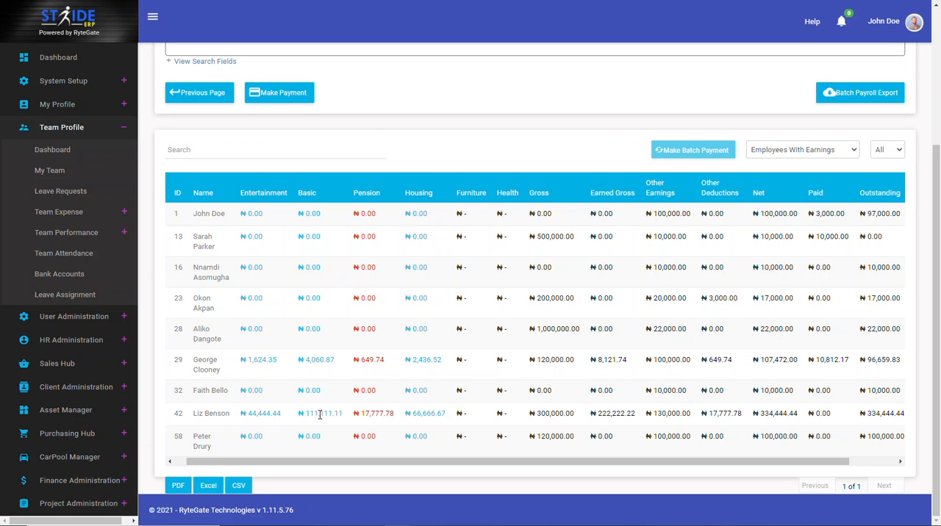
{"action": "left_click_drag", "start_coordinate": [380, 464], "coordinate": [474, 464]}
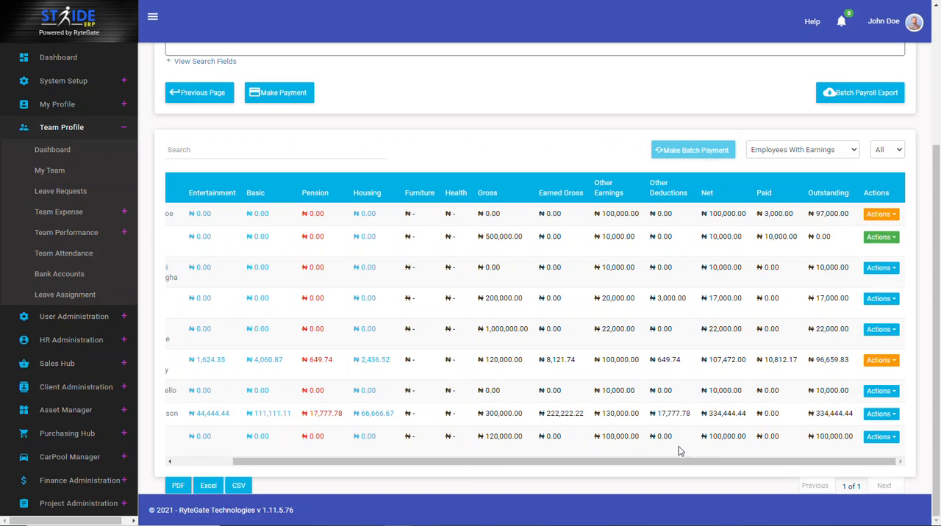
Open the Make Payment page of the employee with 300,000.00 gross in a separate tab, check the employment type, and return to the payroll
{"action": "left_click", "coordinate": [877, 415]}
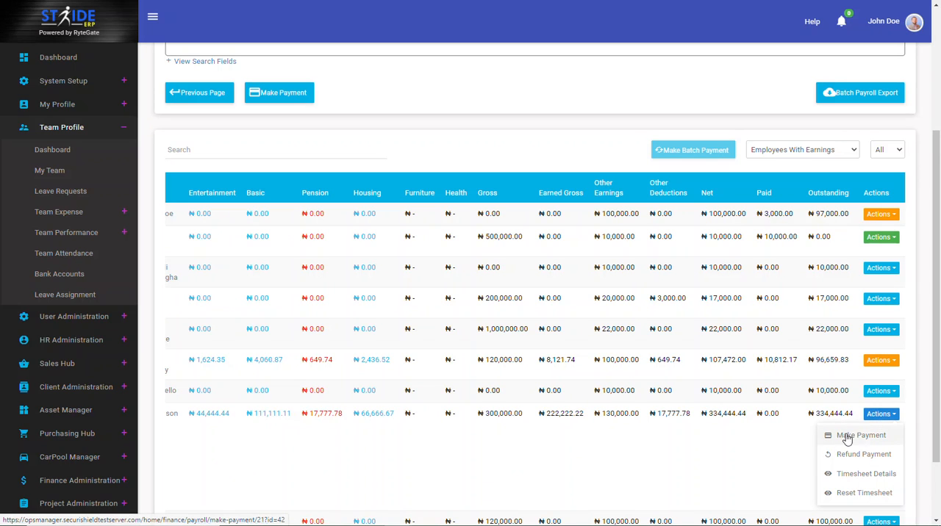
{"action": "right_click", "coordinate": [855, 435]}
{"action": "left_click", "coordinate": [809, 255]}
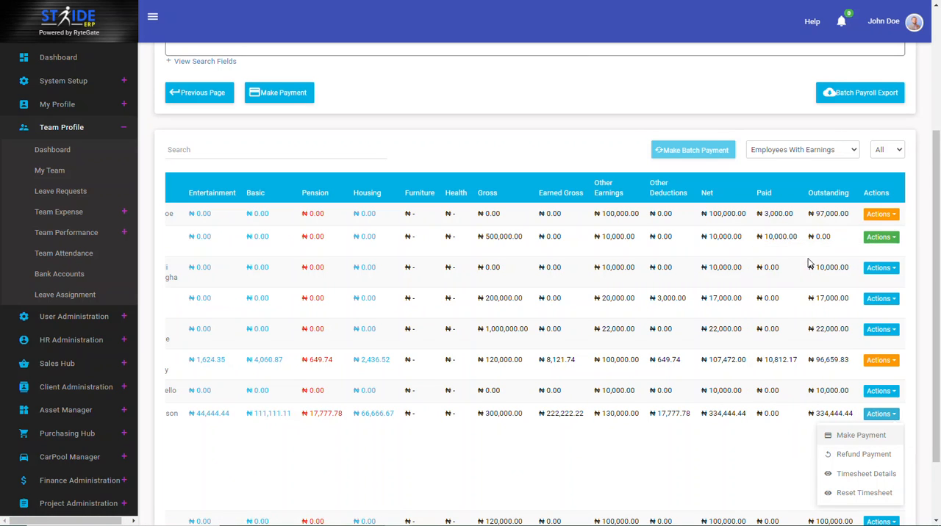
{"action": "left_click", "coordinate": [235, 1]}
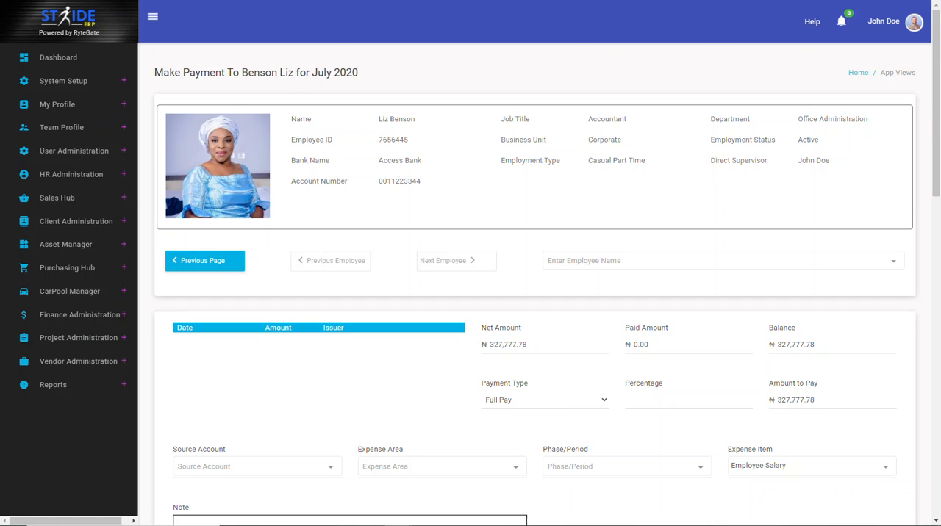
{"action": "left_click", "coordinate": [309, 2]}
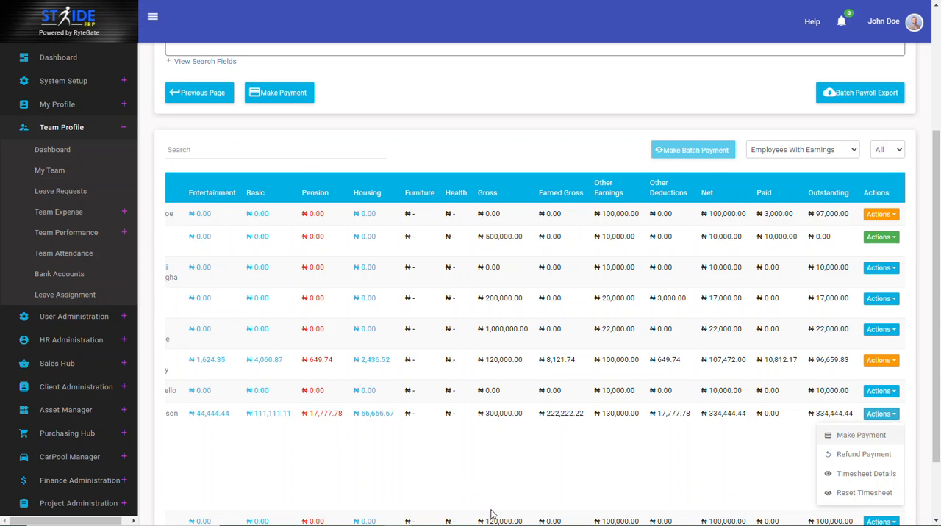
Open the Make Payment page of the employee with 107,472.00 net in a separate tab, check the employment type, and return to the payroll
{"action": "left_click", "coordinate": [555, 470]}
{"action": "left_click_drag", "start_coordinate": [557, 464], "coordinate": [385, 461]}
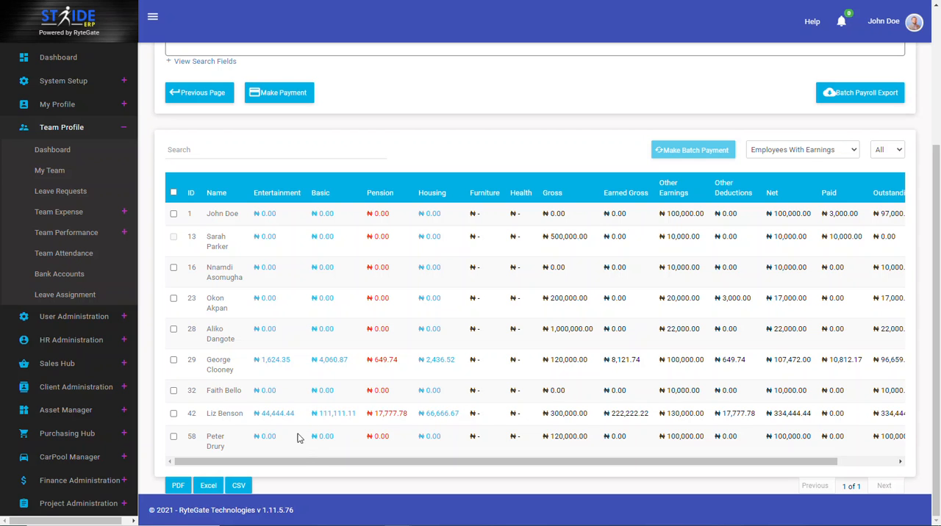
{"action": "left_click_drag", "start_coordinate": [305, 464], "coordinate": [483, 465]}
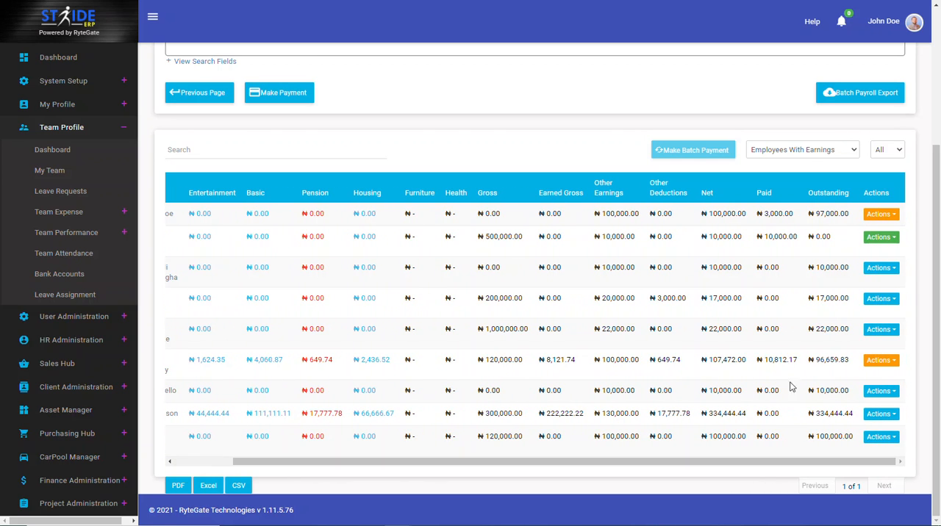
{"action": "left_click", "coordinate": [880, 360]}
{"action": "right_click", "coordinate": [830, 381]}
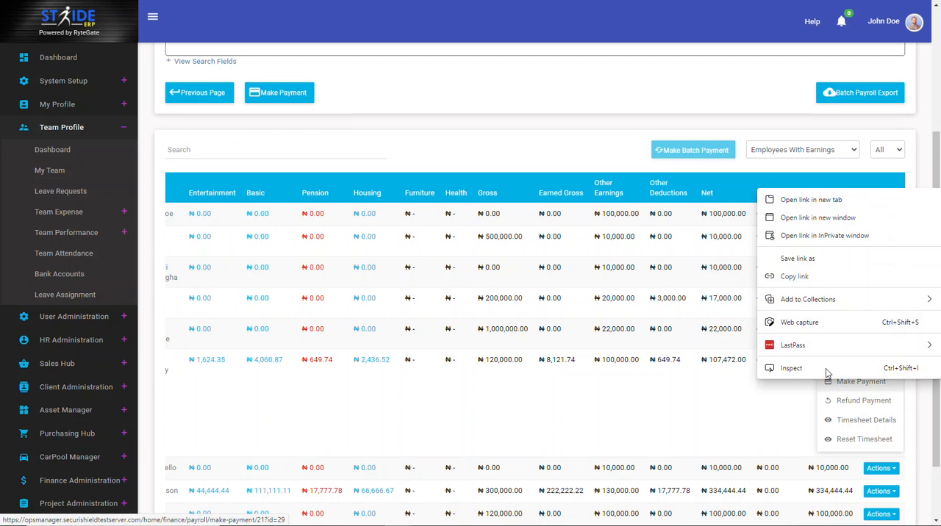
{"action": "left_click", "coordinate": [795, 202]}
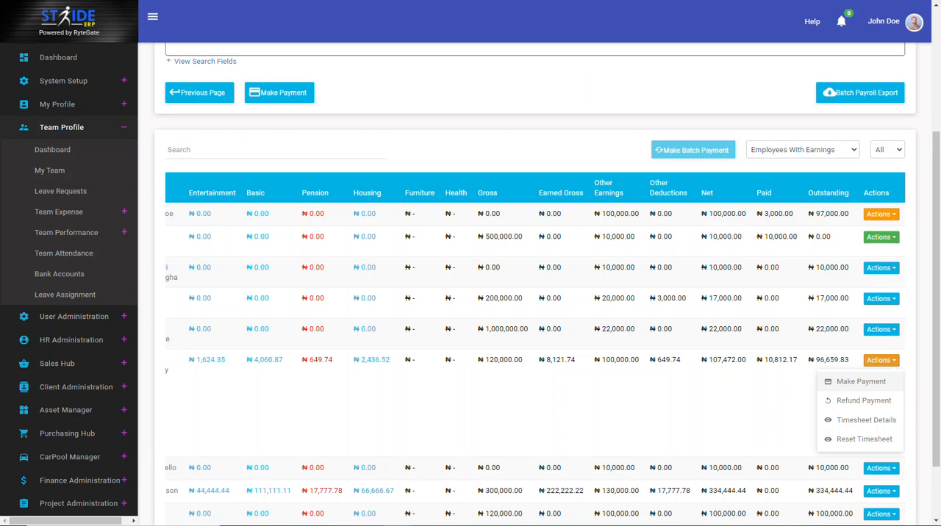
{"action": "key", "text": "ctrl+Tab"}
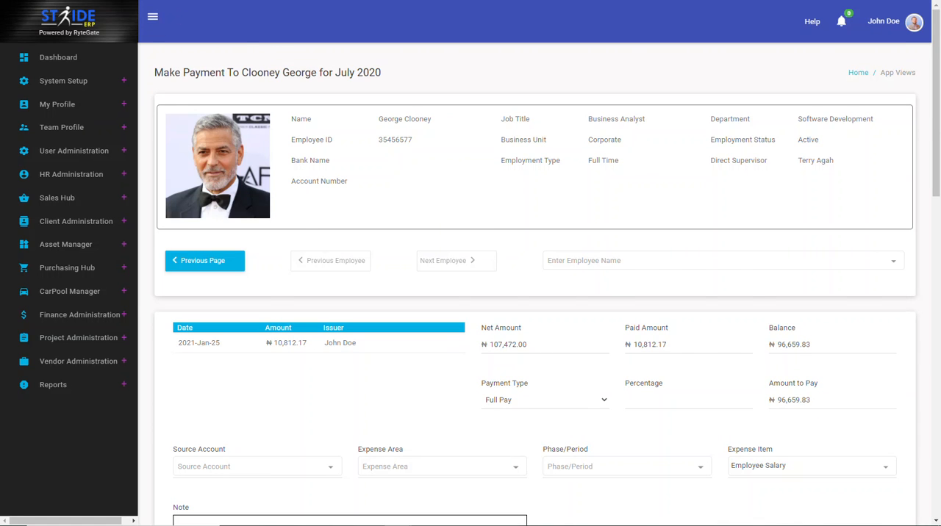
{"action": "key", "text": "ctrl+shift+Tab"}
{"action": "left_click", "coordinate": [508, 406]}
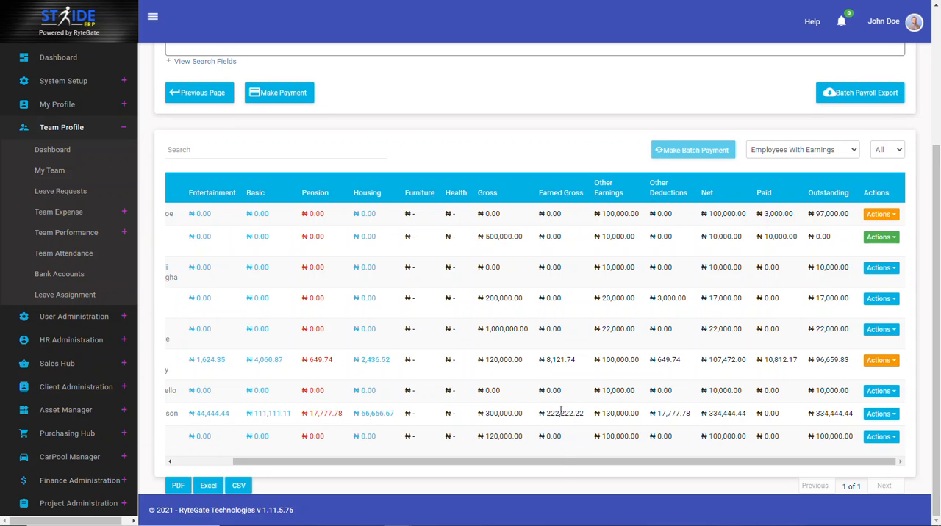
Reload the July 2020 payroll, filter it to Employees With Earnings, and show 10 rows per page
{"action": "left_click_drag", "start_coordinate": [566, 462], "coordinate": [487, 465]}
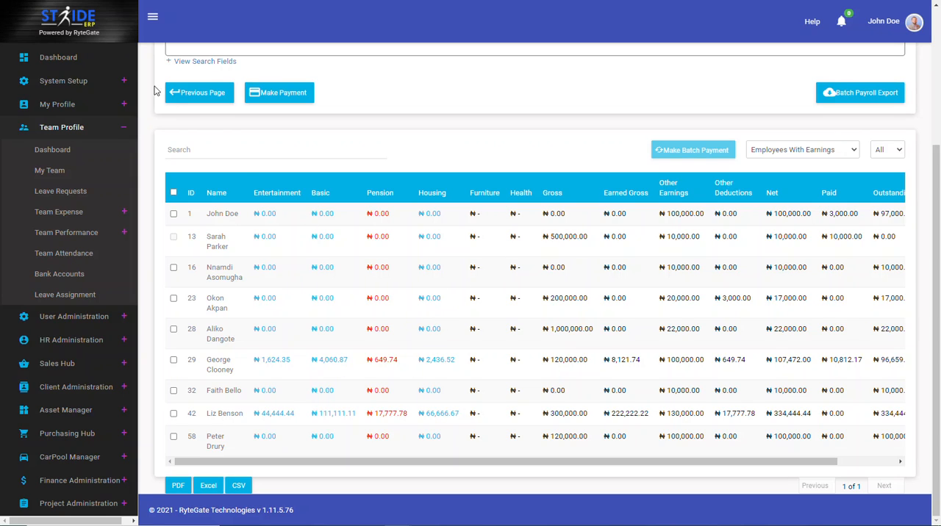
{"action": "key", "text": "F5"}
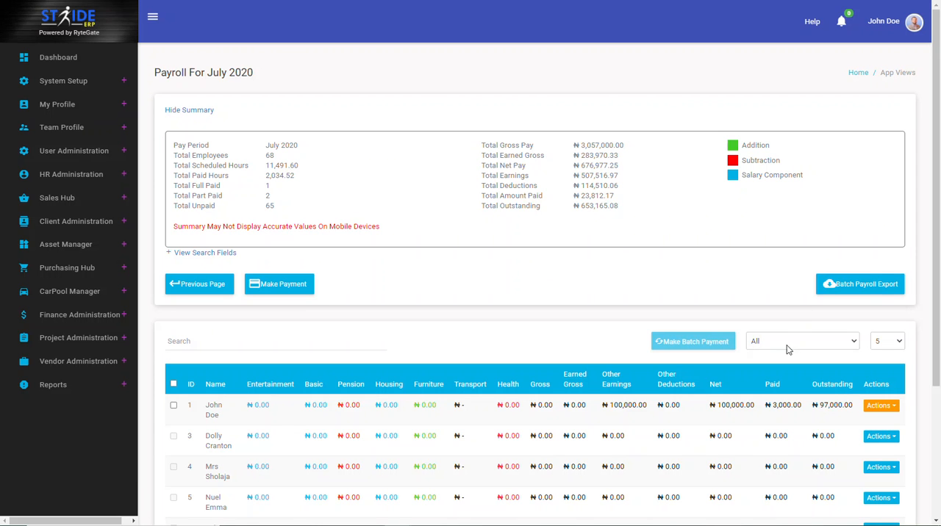
{"action": "left_click", "coordinate": [790, 342]}
{"action": "left_click", "coordinate": [788, 379]}
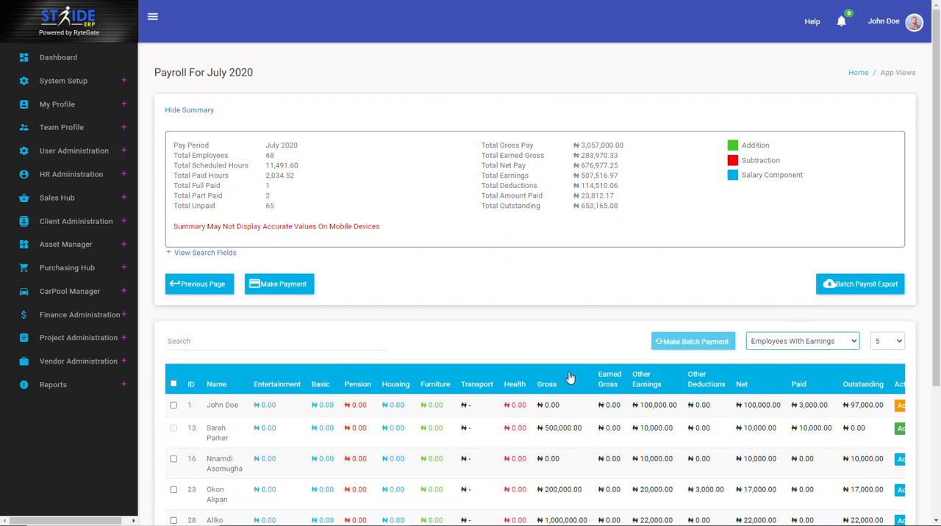
{"action": "scroll", "coordinate": [585, 378], "scroll_direction": "down", "scroll_amount": 3}
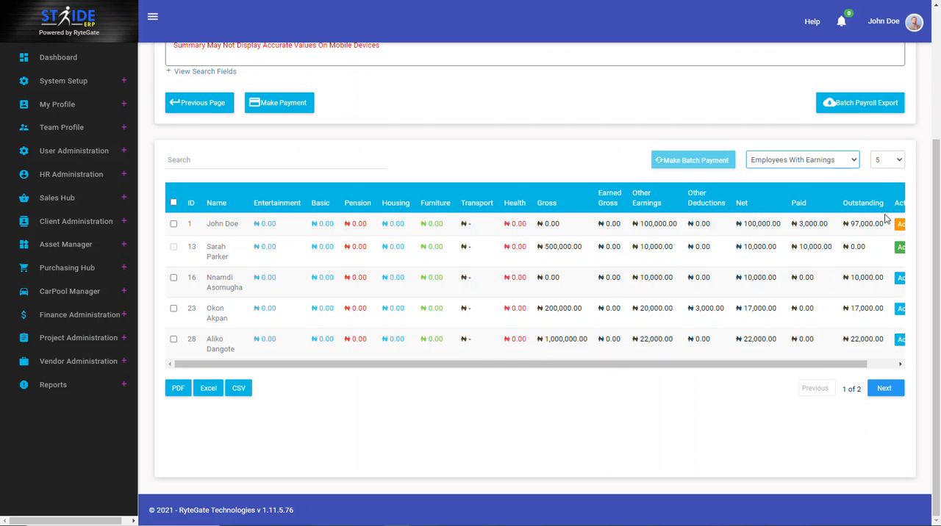
{"action": "left_click", "coordinate": [886, 160]}
{"action": "left_click", "coordinate": [882, 199]}
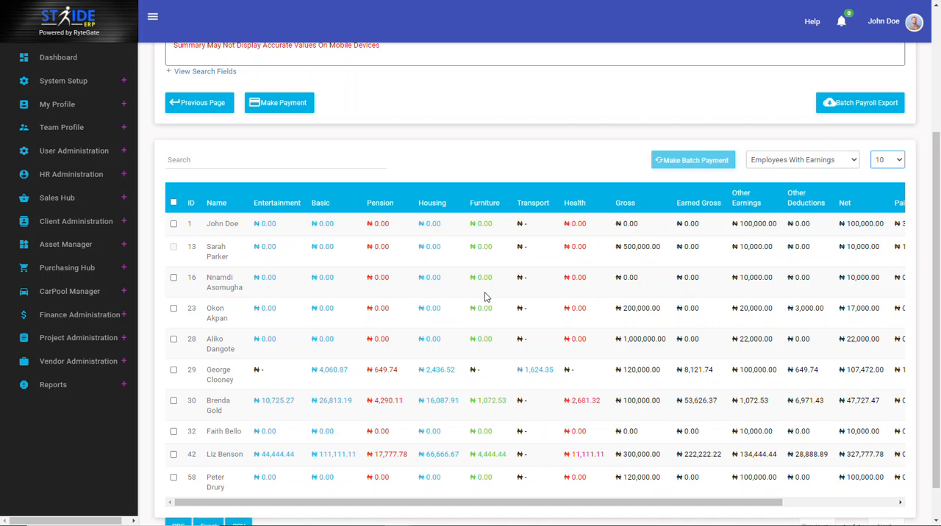